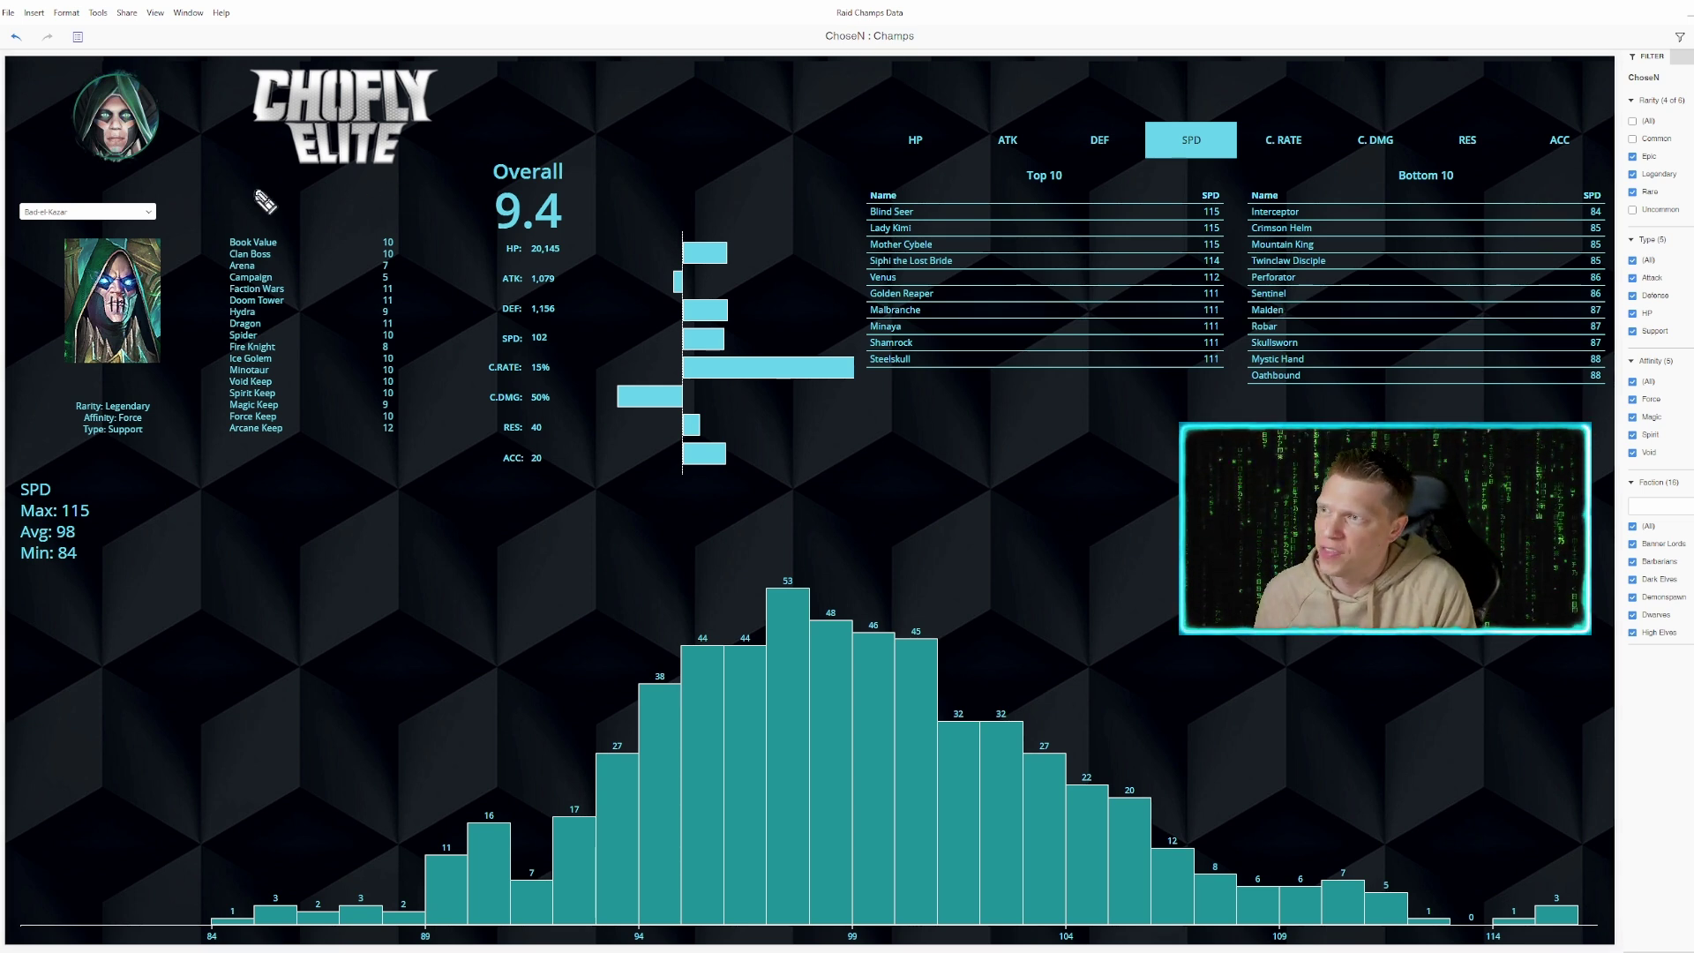
- Draw an arrow to the champion selector, outline the champion's area ratings and add an arrow from them to the overall score
mouse_move(219, 139)
mouse_down()
mouse_move(231, 192)
mouse_move(157, 209)
mouse_up()
drag(157, 211, 182, 227)
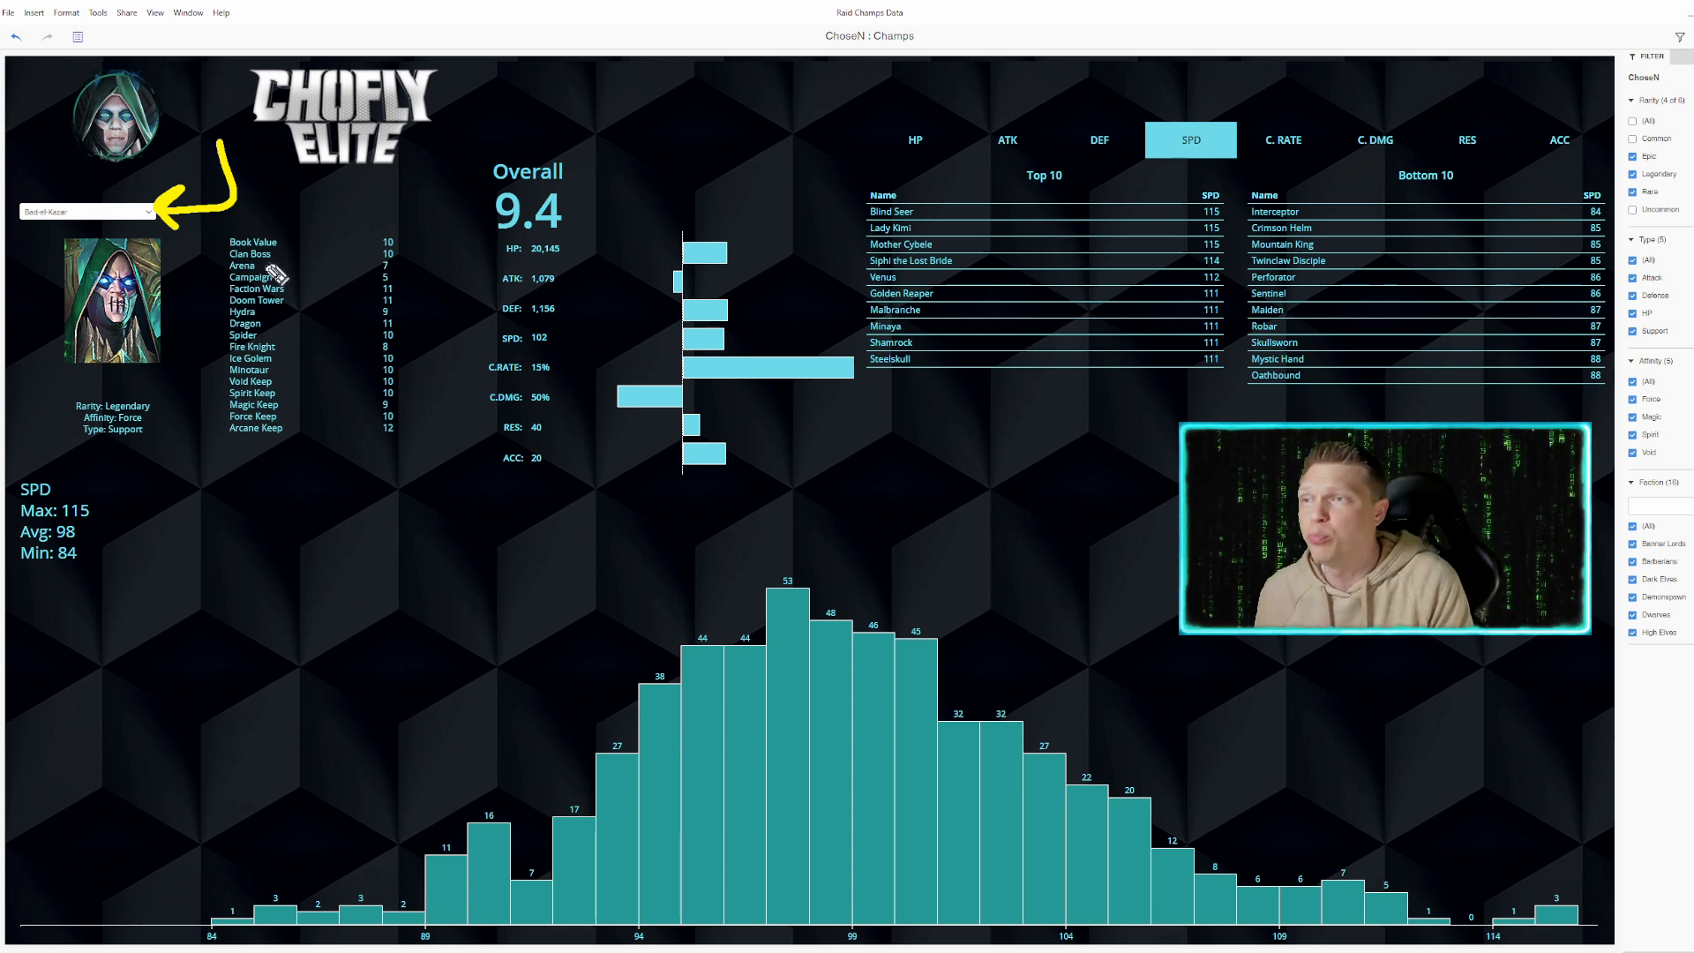
mouse_move(304, 210)
mouse_down()
mouse_move(205, 217)
mouse_move(220, 473)
mouse_move(423, 415)
mouse_move(394, 216)
mouse_move(281, 204)
mouse_up()
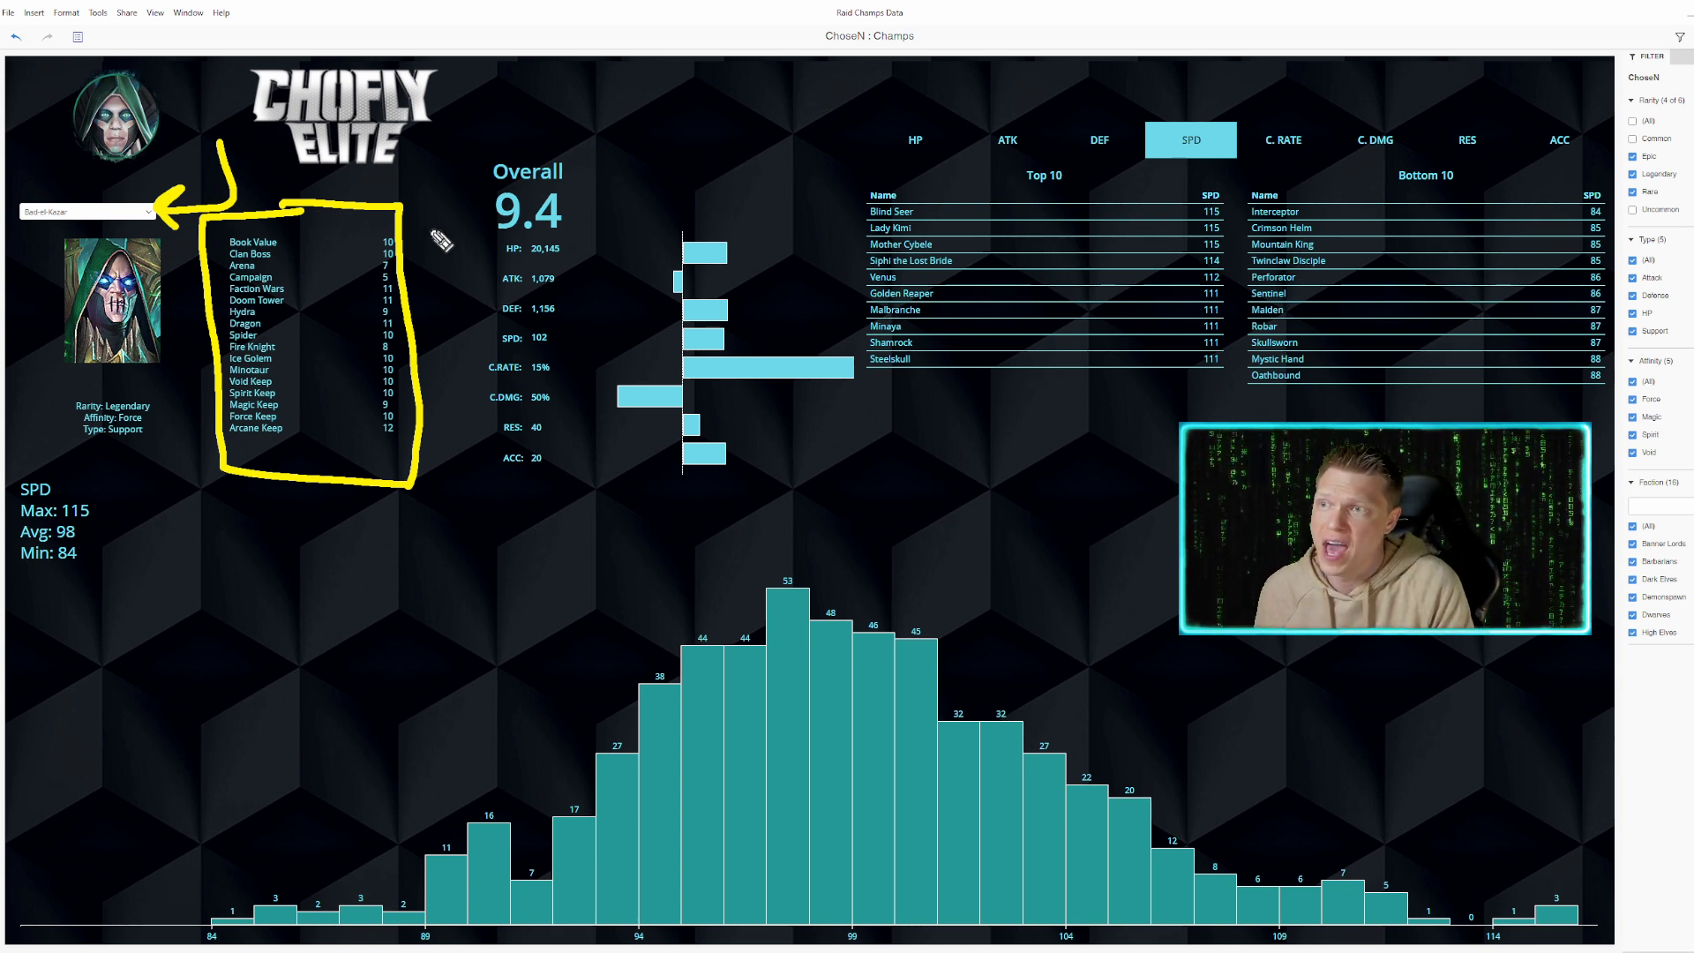
mouse_move(403, 231)
mouse_down()
mouse_move(479, 212)
mouse_move(466, 242)
mouse_up()
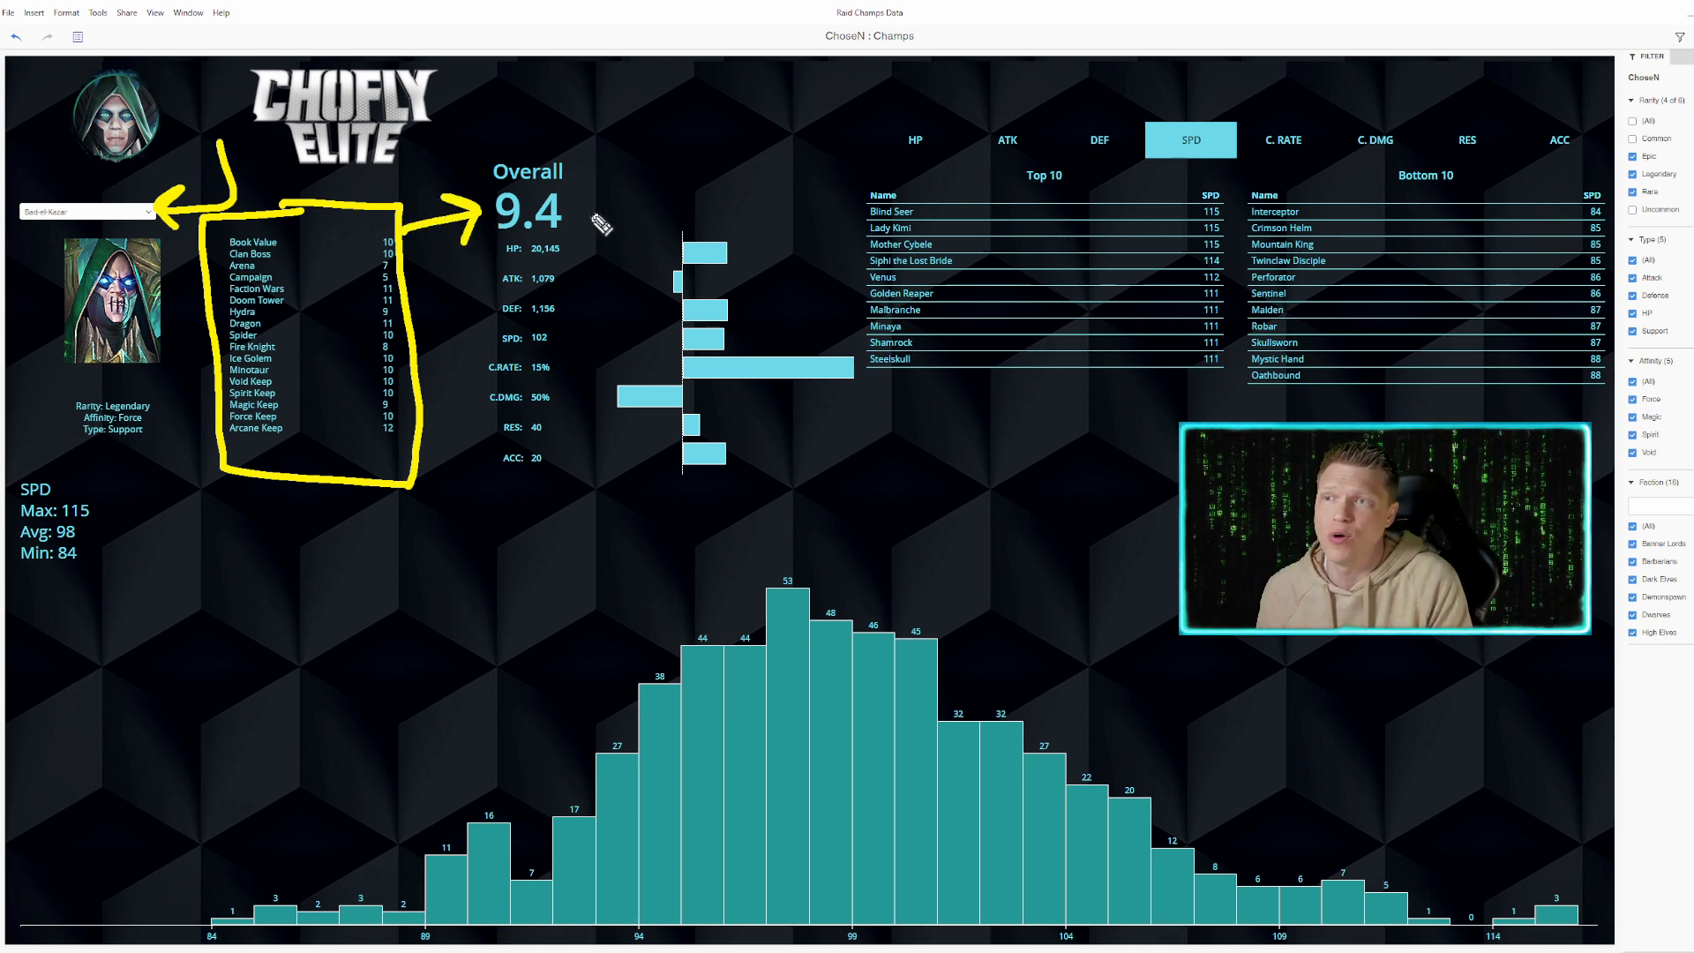
- Outline the overall score and stats section, add arrows both ways above the bars, and mark the C.DMG and ATK bars
mouse_move(496, 137)
mouse_down()
mouse_move(675, 142)
mouse_move(887, 366)
mouse_move(554, 503)
mouse_move(446, 256)
mouse_move(534, 146)
mouse_up()
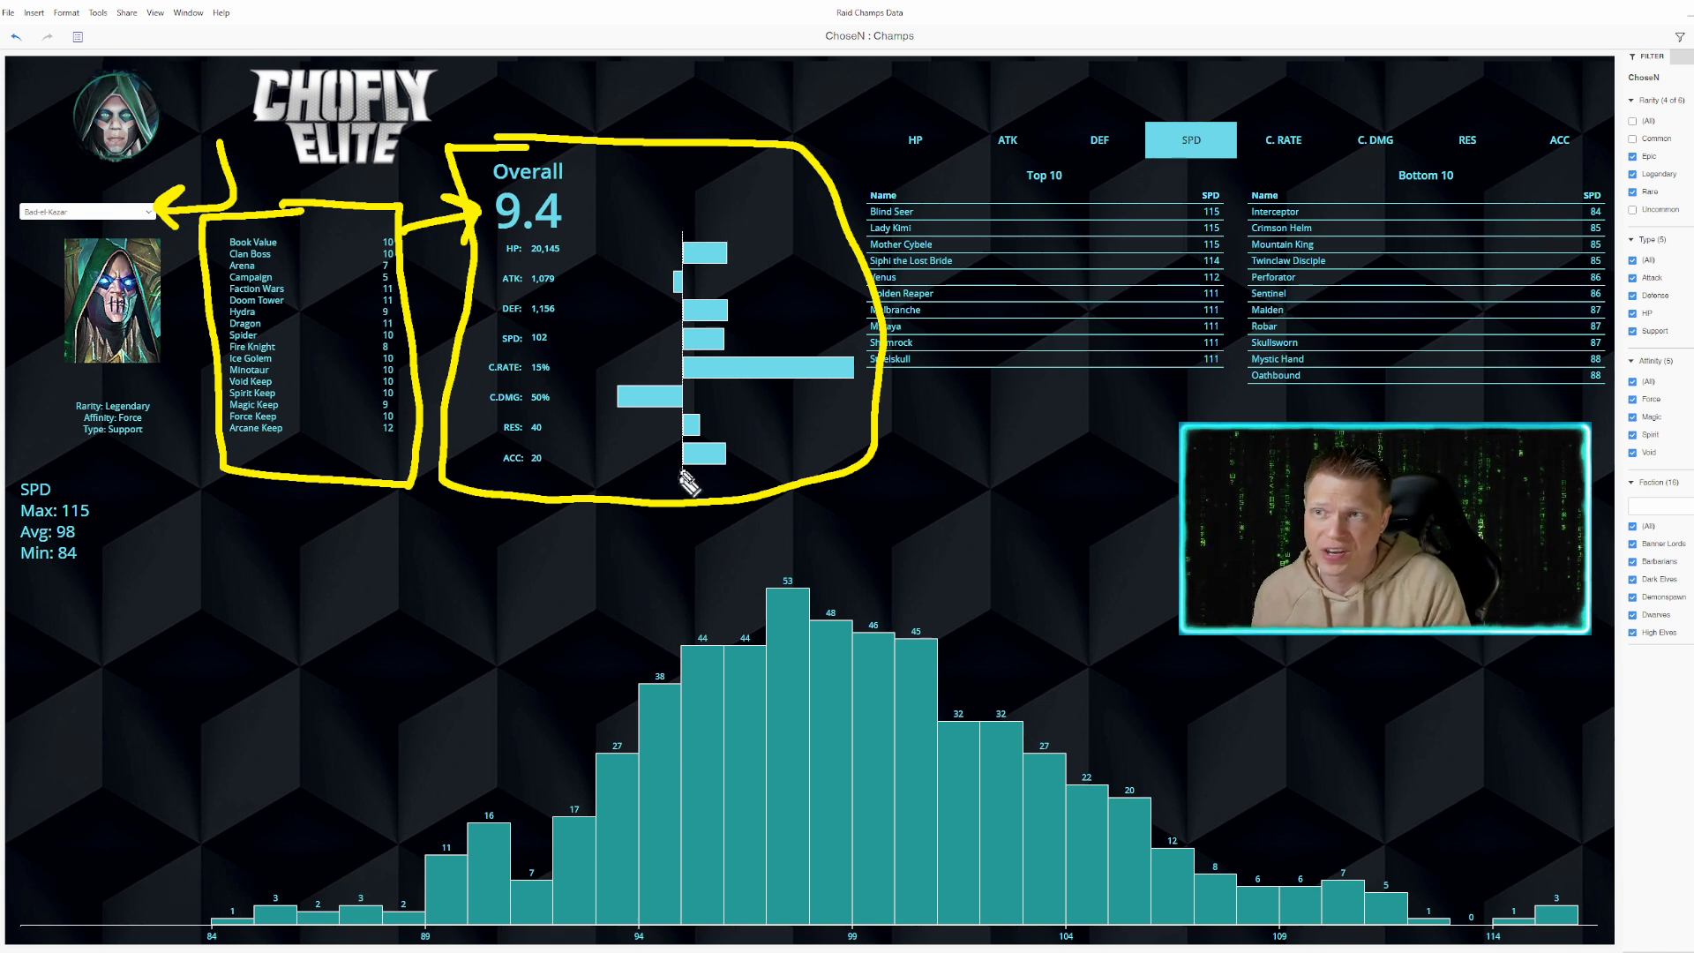
mouse_move(685, 205)
mouse_down()
mouse_move(748, 203)
mouse_move(739, 218)
mouse_up()
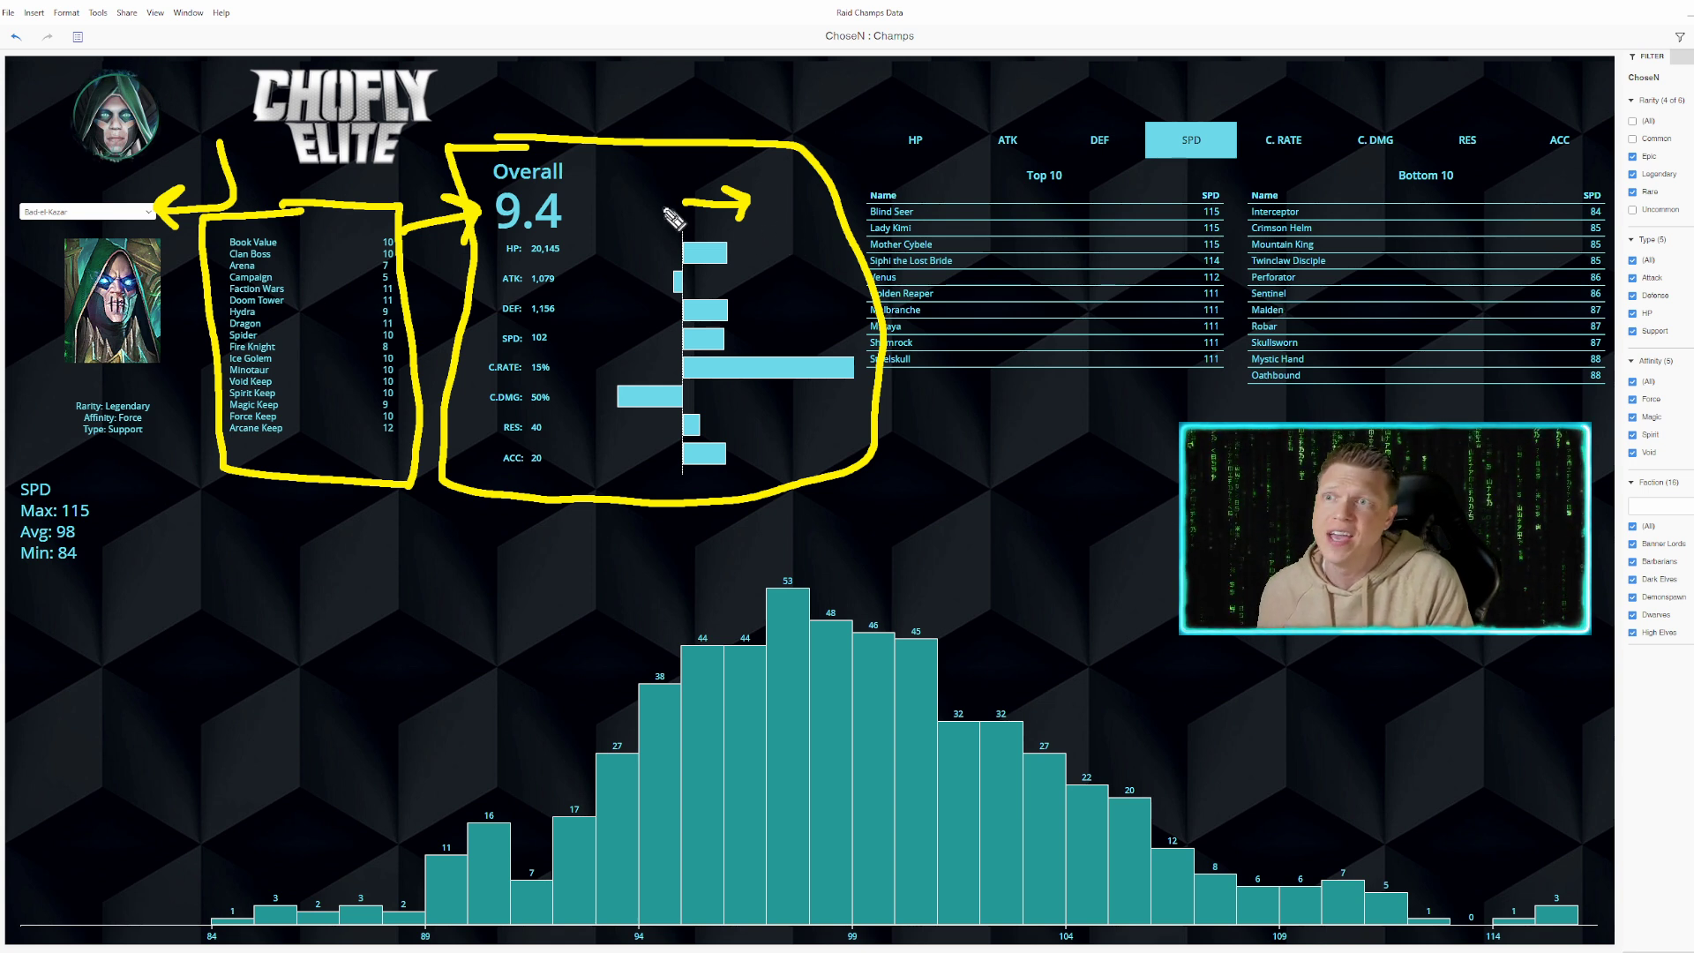
mouse_move(670, 208)
mouse_down()
mouse_move(610, 200)
mouse_move(637, 219)
mouse_up()
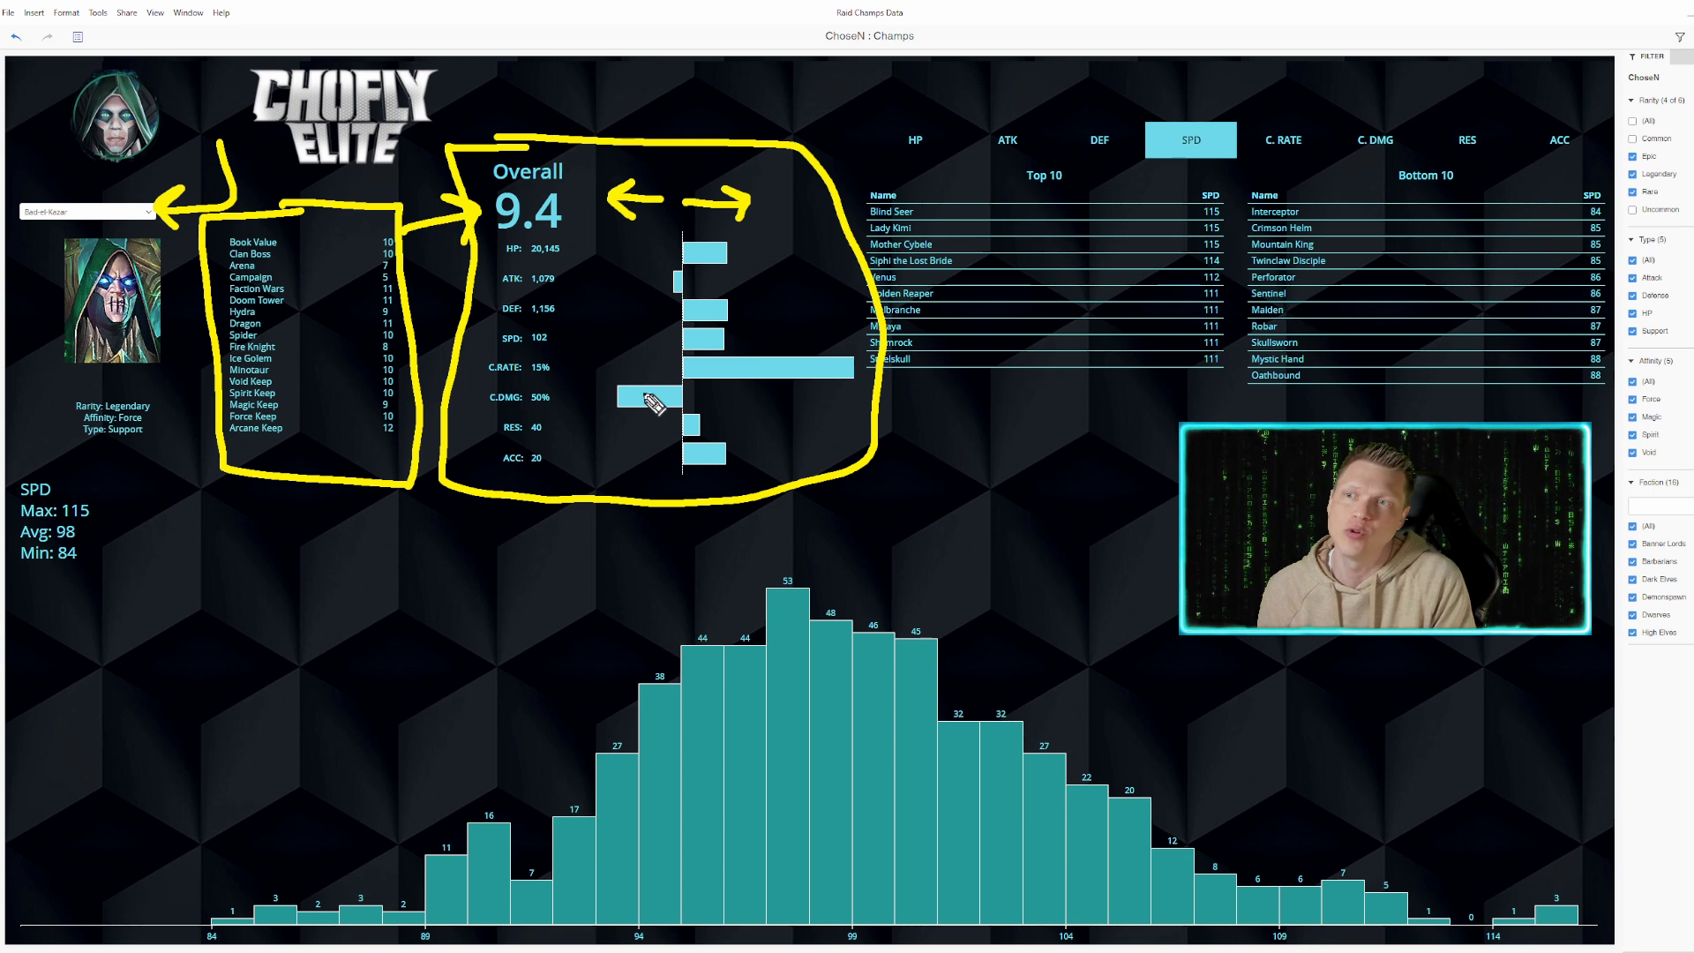
mouse_move(639, 360)
mouse_down()
mouse_move(649, 384)
mouse_move(660, 353)
mouse_up()
mouse_move(658, 267)
mouse_down()
mouse_move(665, 282)
mouse_move(681, 250)
mouse_up()
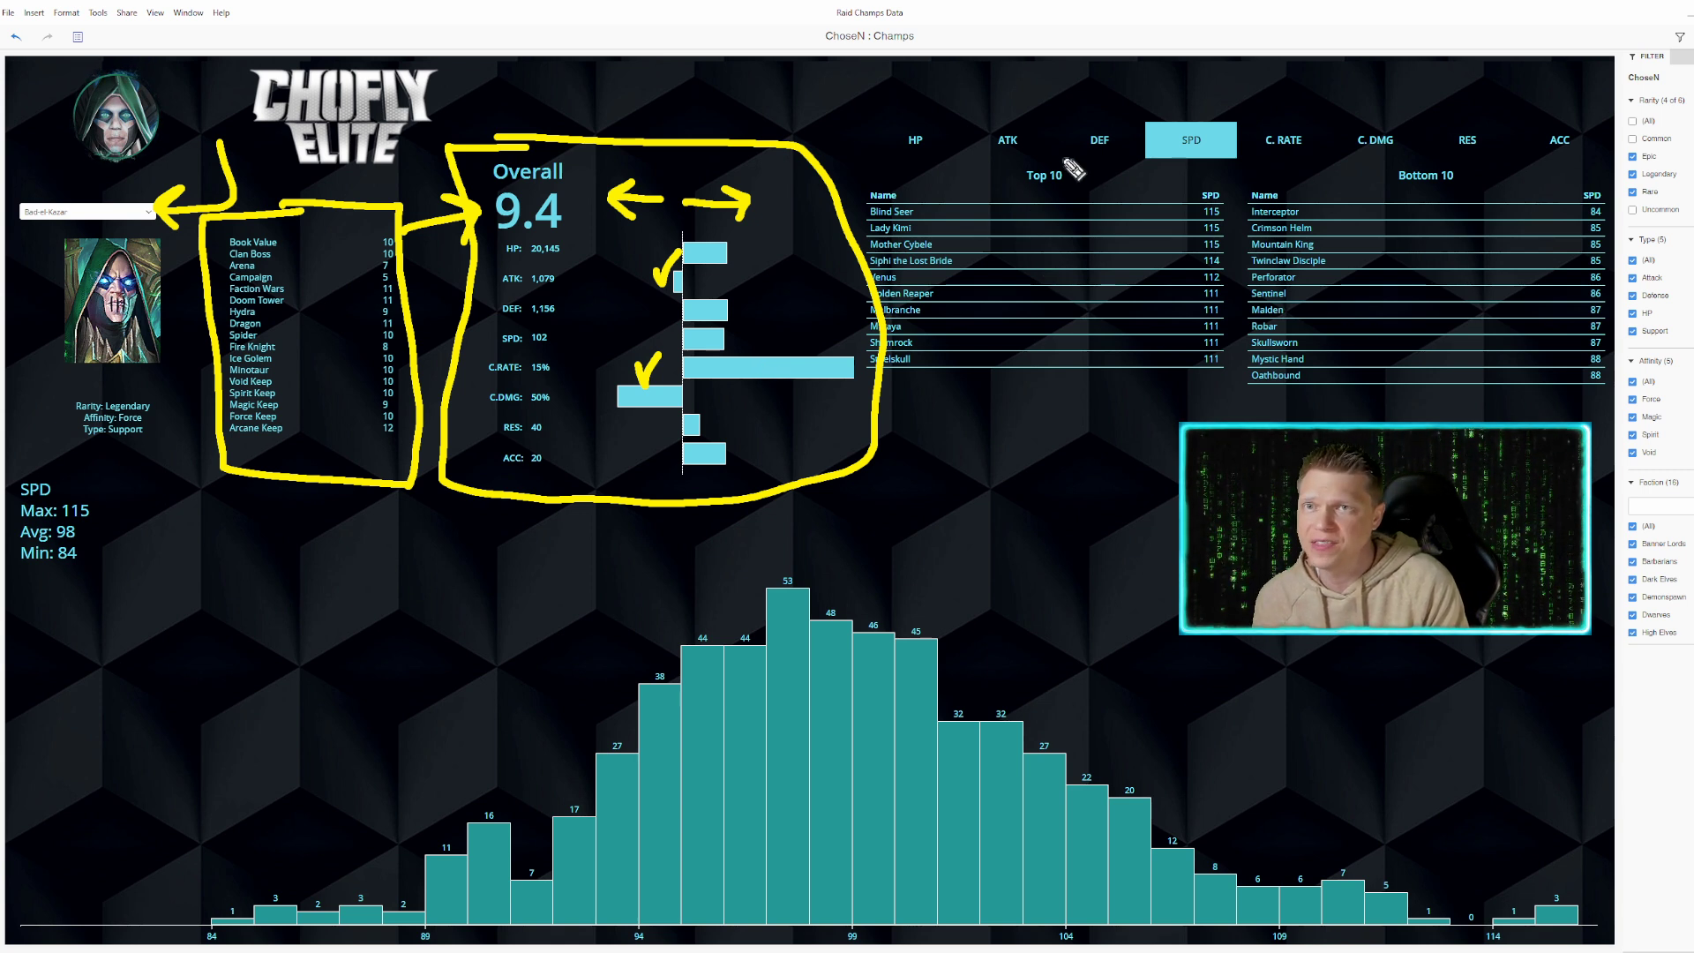
- Outline the Top 10 and Bottom 10 headings and rarity filter, add downward arrows along both SPD columns, and clear the annotations
mouse_move(1068, 161)
mouse_down()
mouse_move(1062, 177)
mouse_move(1082, 166)
mouse_up()
mouse_move(1383, 152)
mouse_down()
mouse_move(1401, 186)
mouse_move(1500, 175)
mouse_move(1385, 153)
mouse_up()
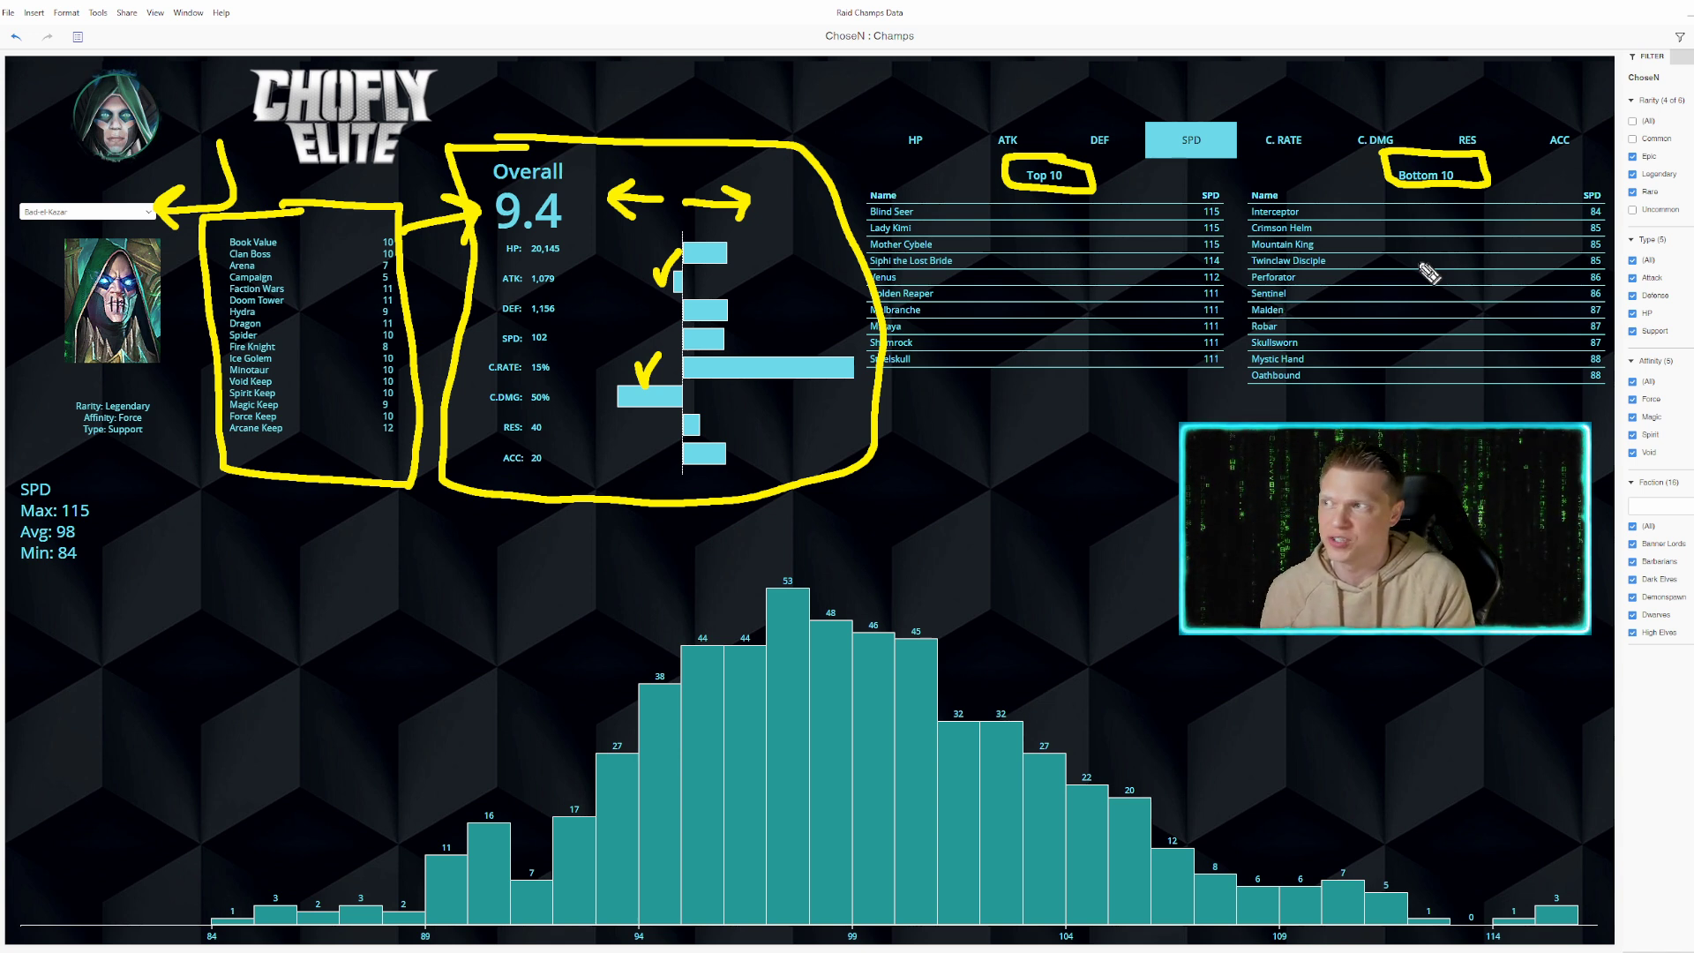
mouse_move(1617, 128)
mouse_down()
mouse_move(1623, 231)
mouse_move(1690, 222)
mouse_move(1683, 140)
mouse_move(1603, 134)
mouse_up()
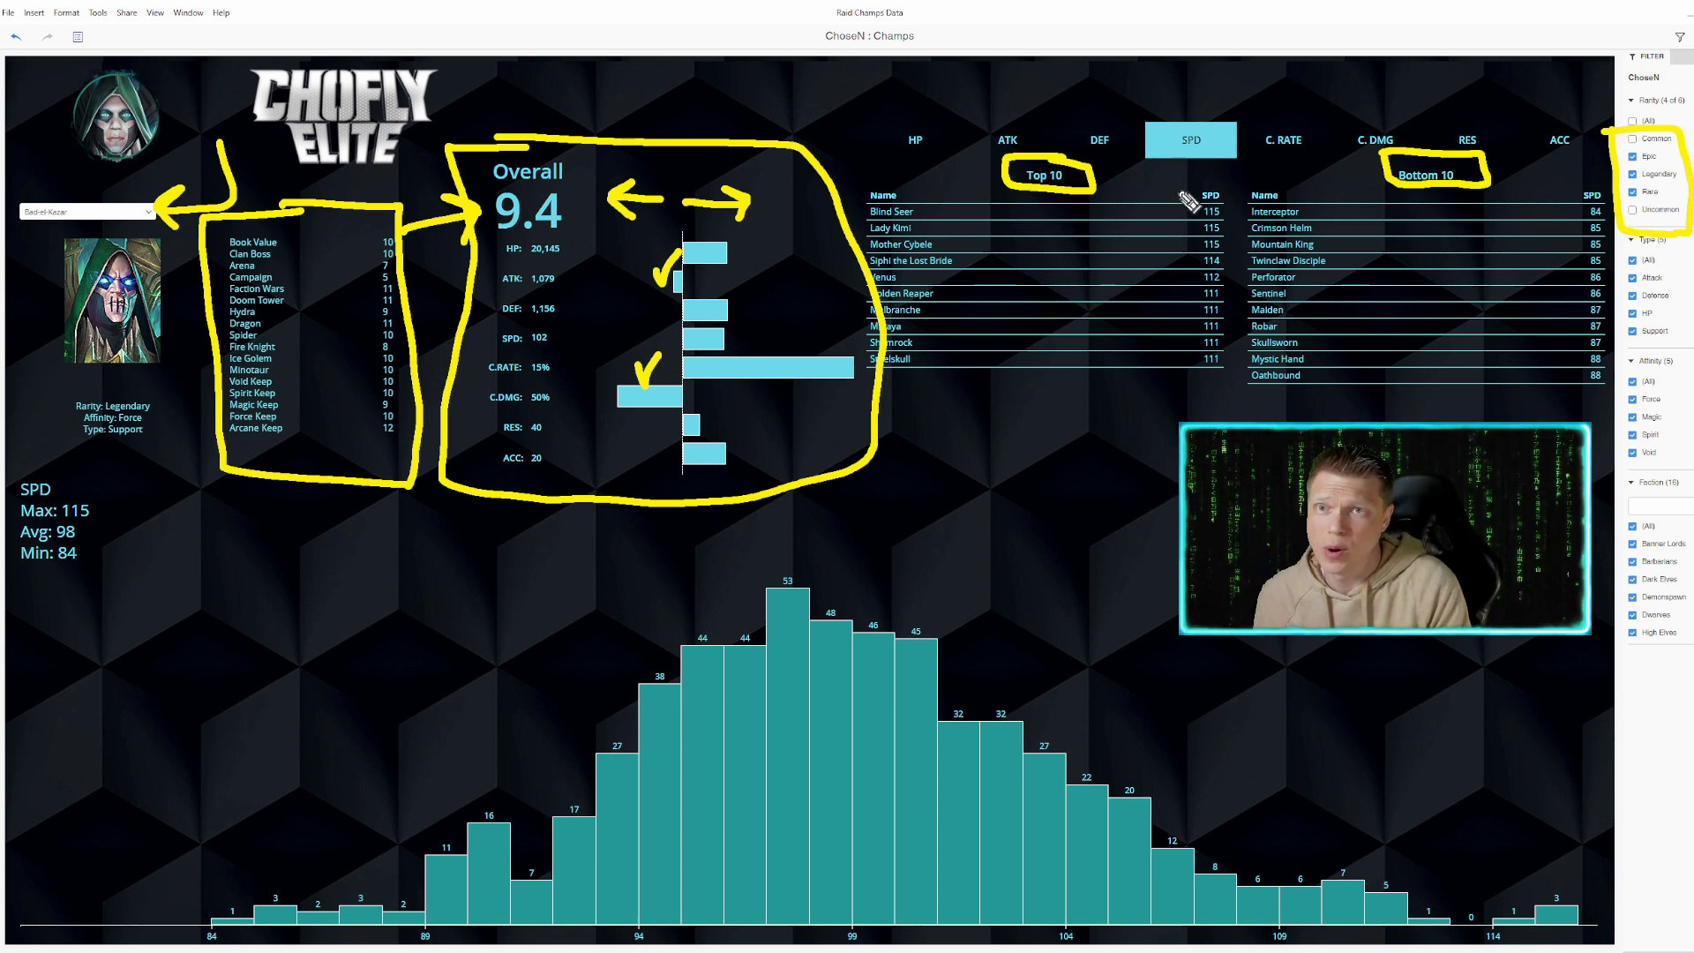
drag(1181, 166, 1190, 284)
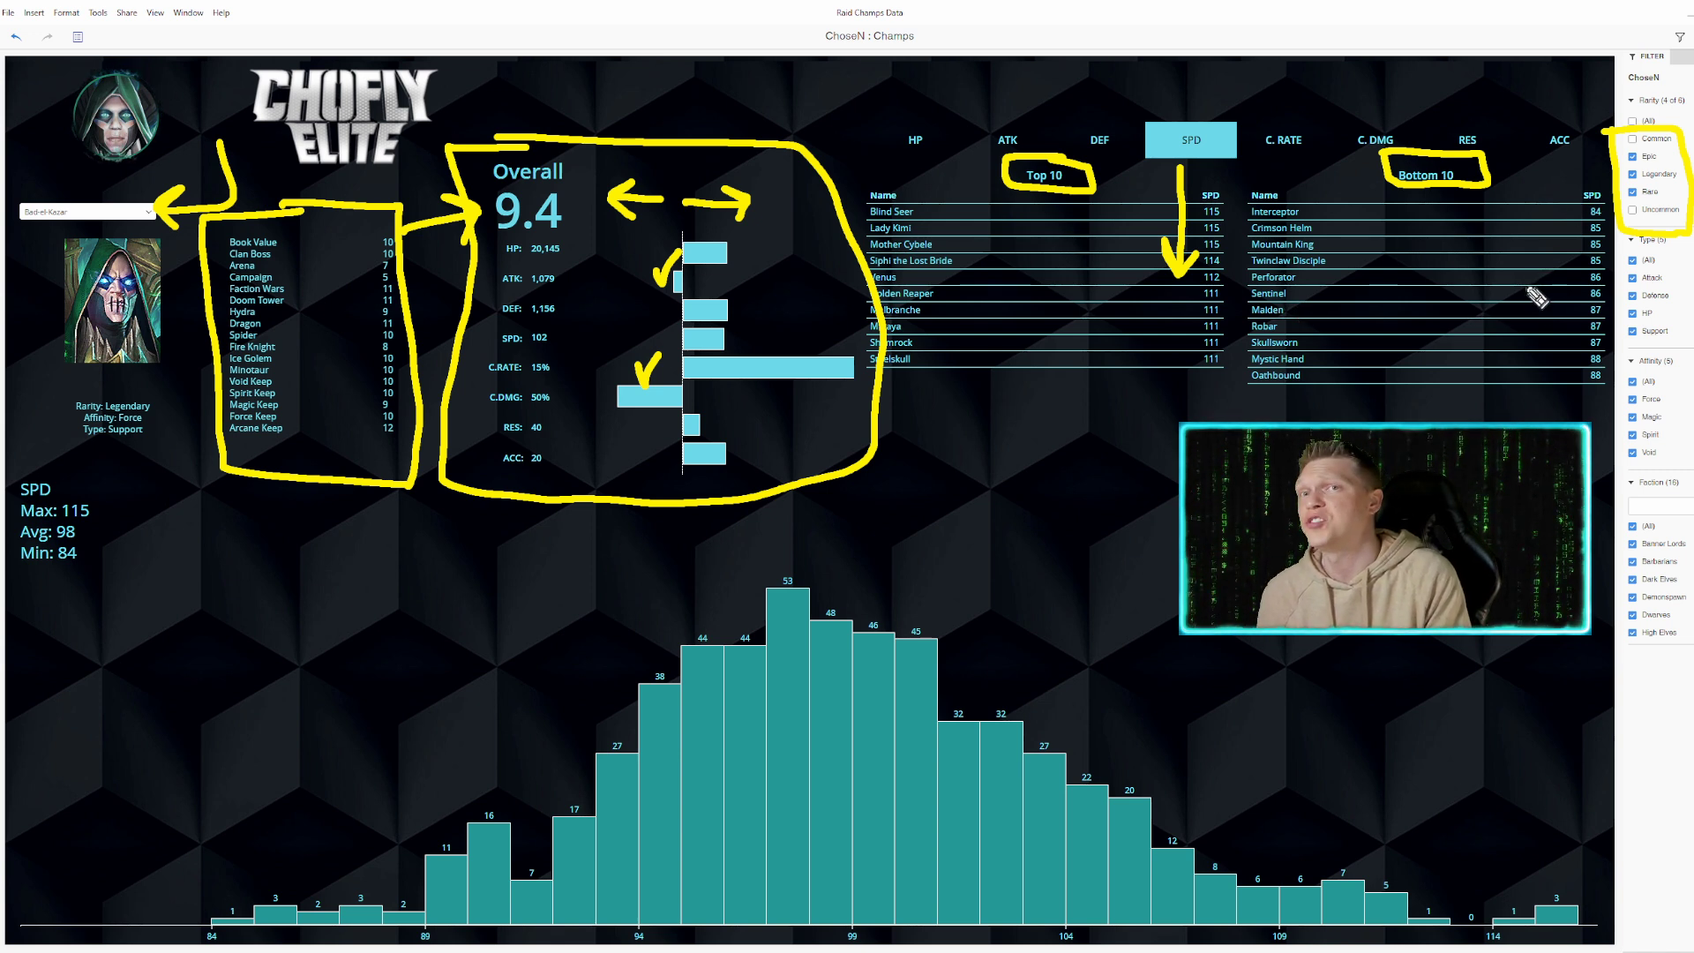
mouse_move(1567, 173)
mouse_down()
mouse_move(1550, 265)
mouse_move(1581, 253)
mouse_up()
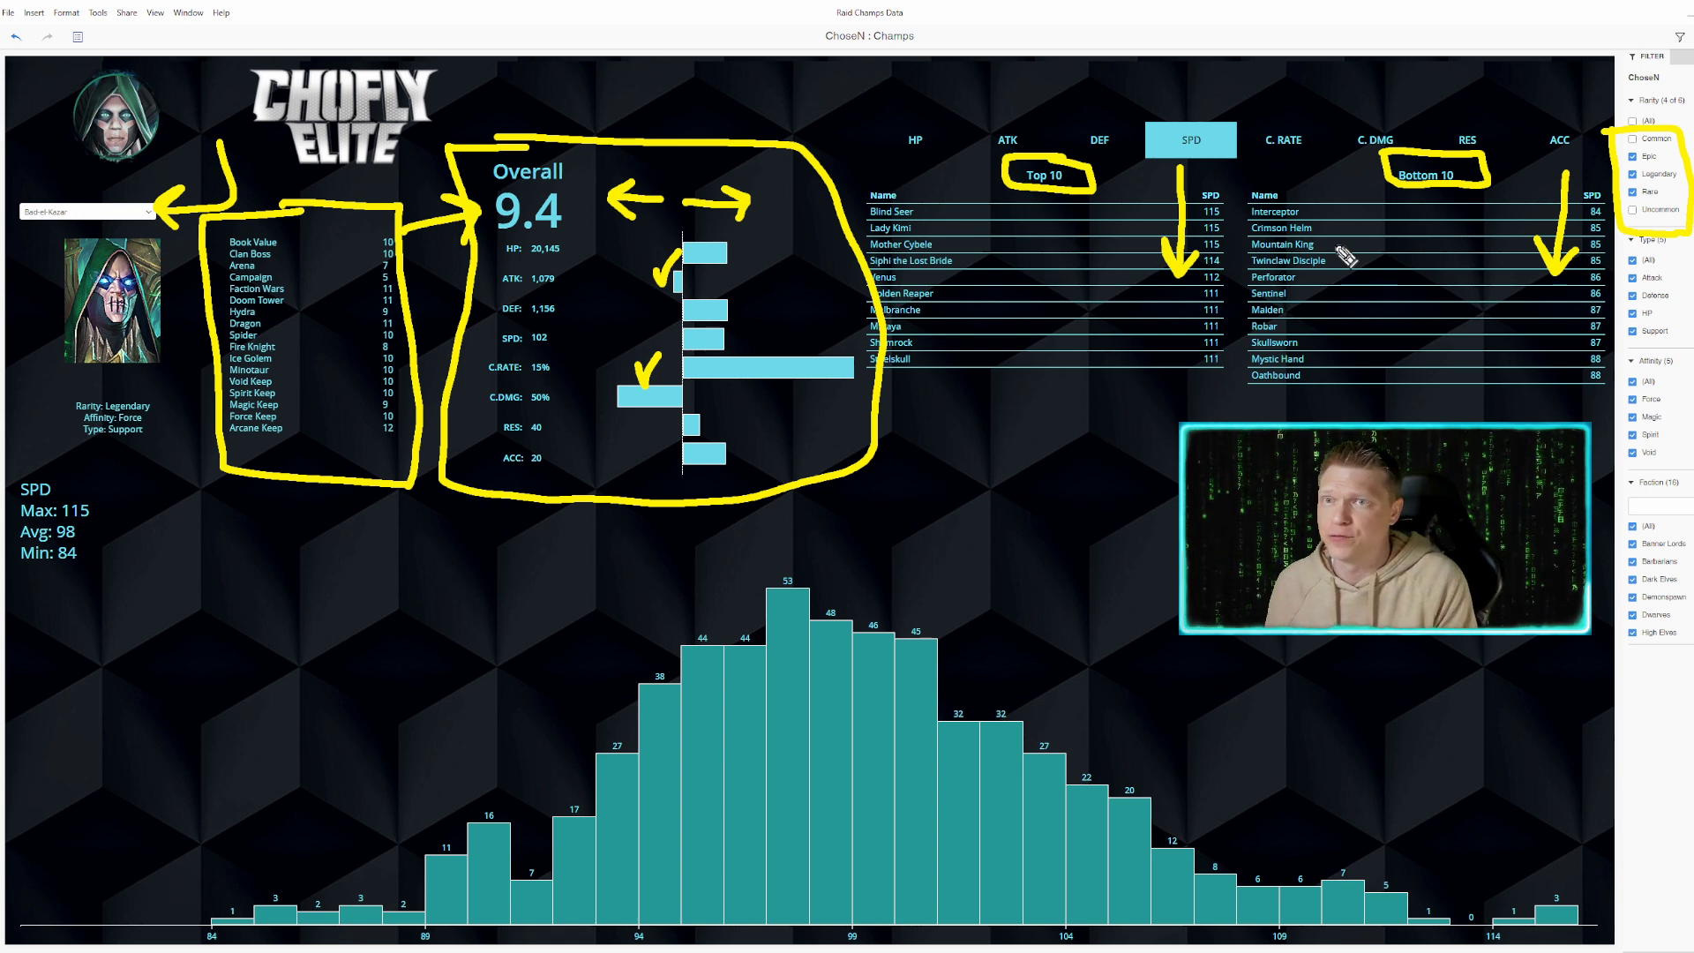
key(e)
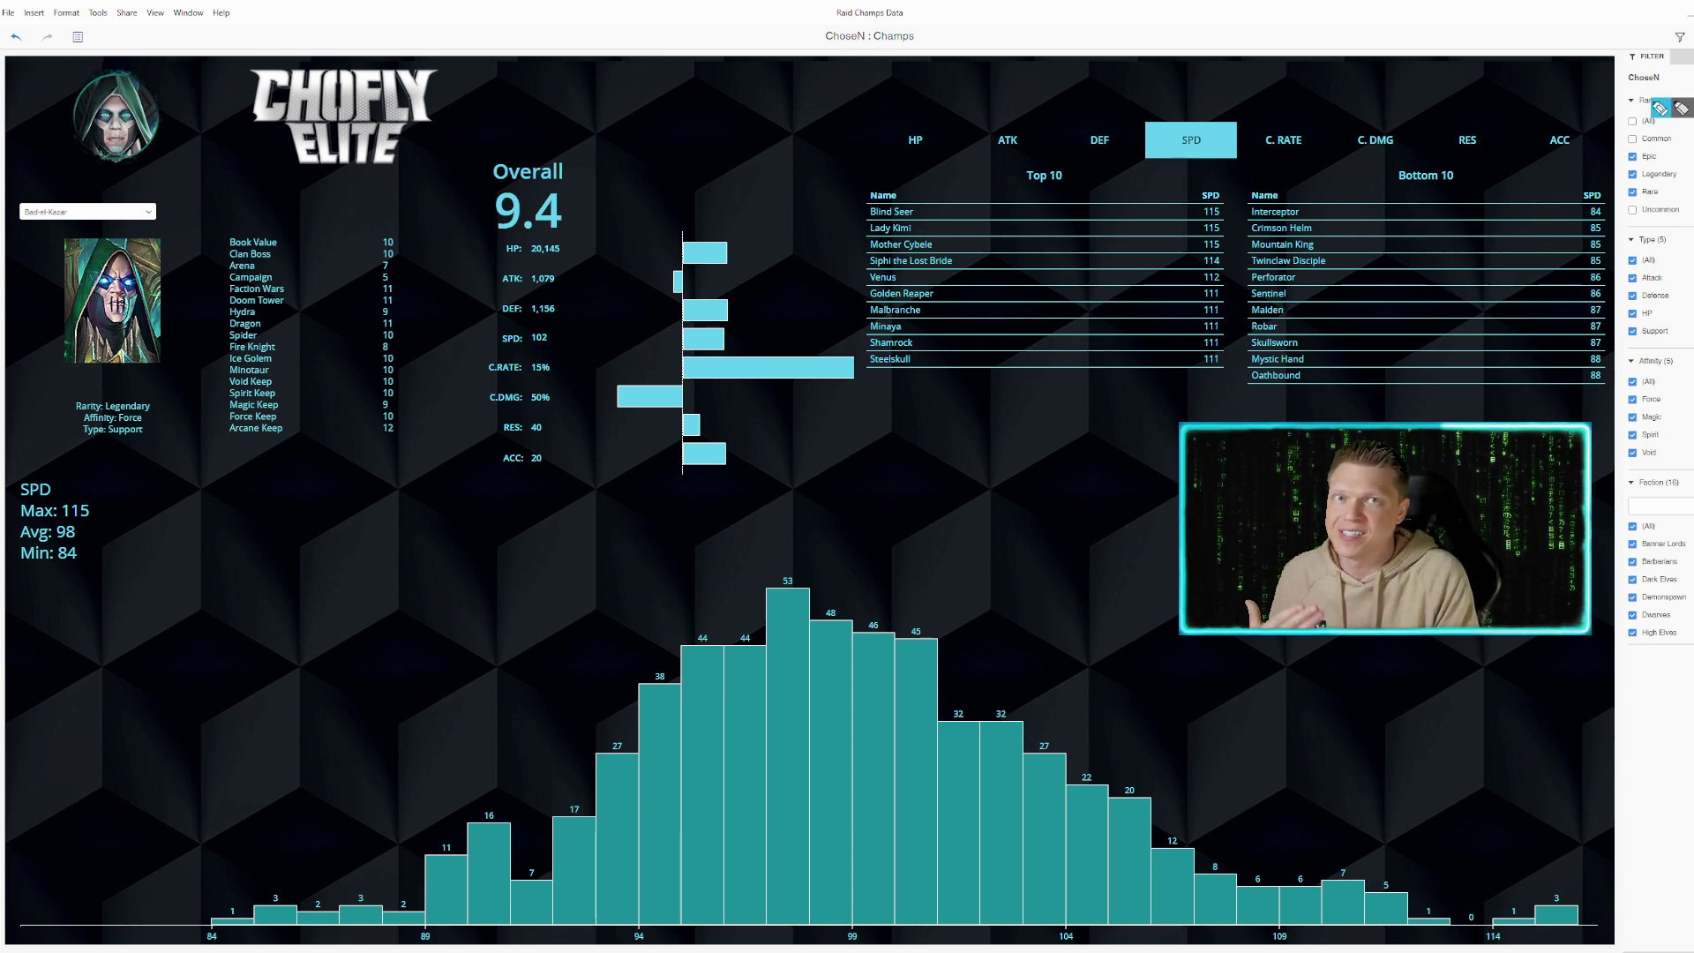
- Mark the SPD max, average and min summary with an arrow and a check mark, and clear the annotations
mouse_move(407, 483)
mouse_down()
mouse_move(389, 503)
mouse_move(181, 516)
mouse_move(211, 617)
mouse_up()
drag(52, 471, 130, 443)
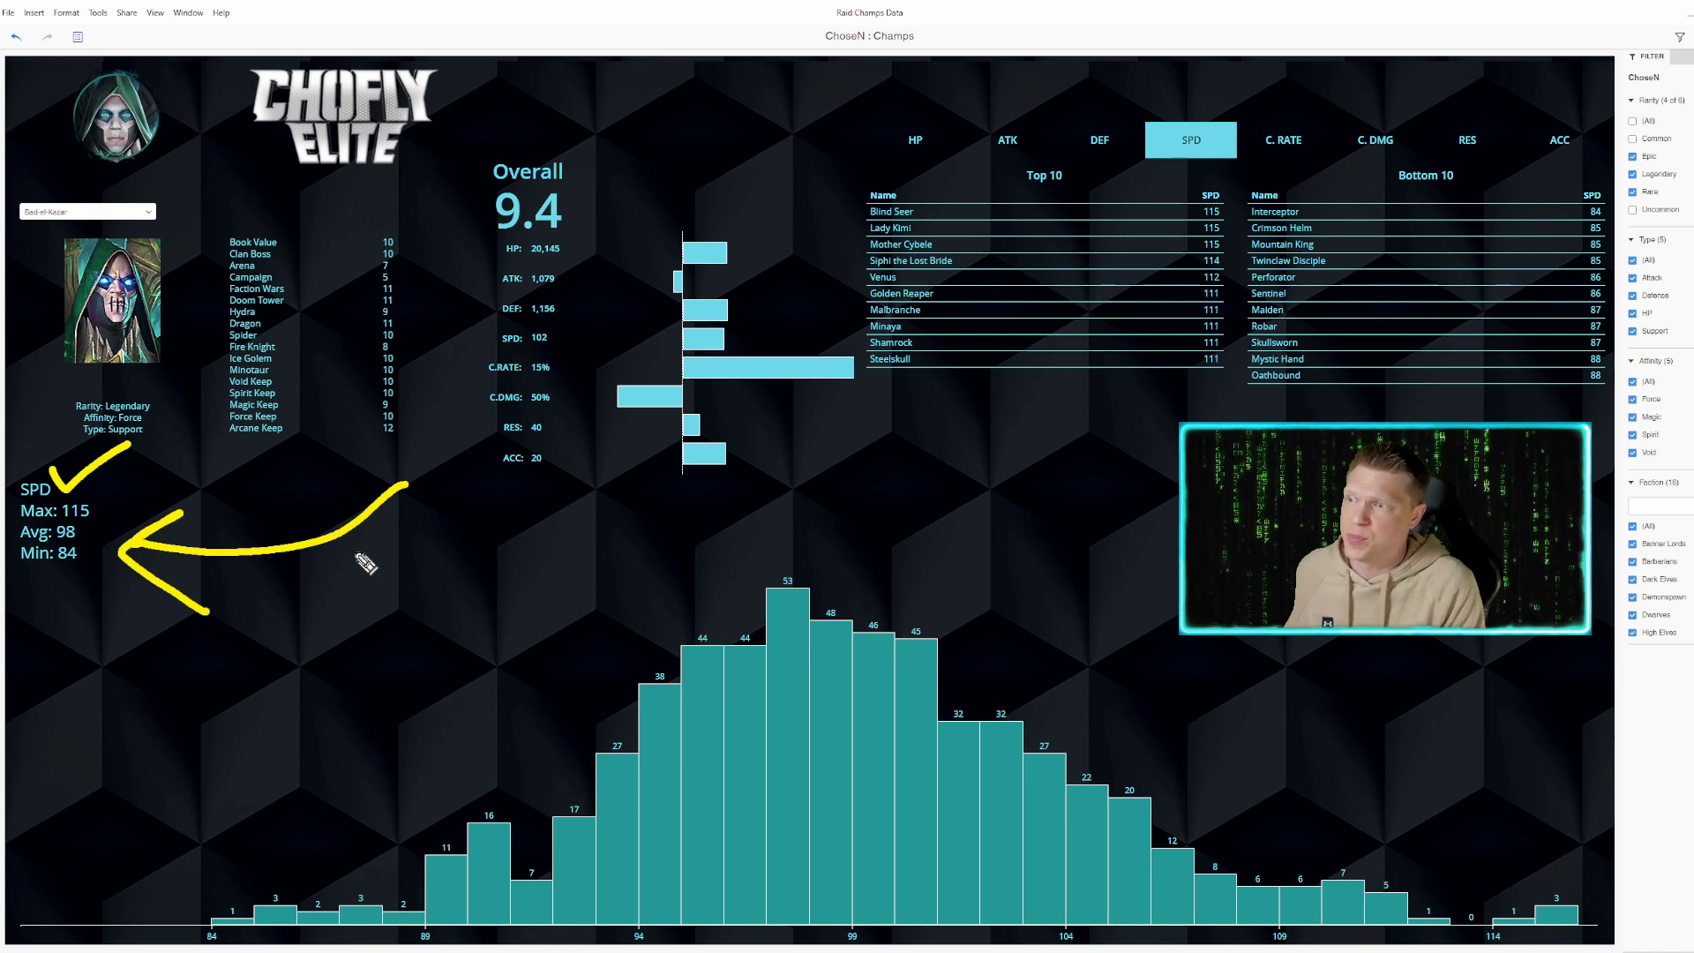
key(e)
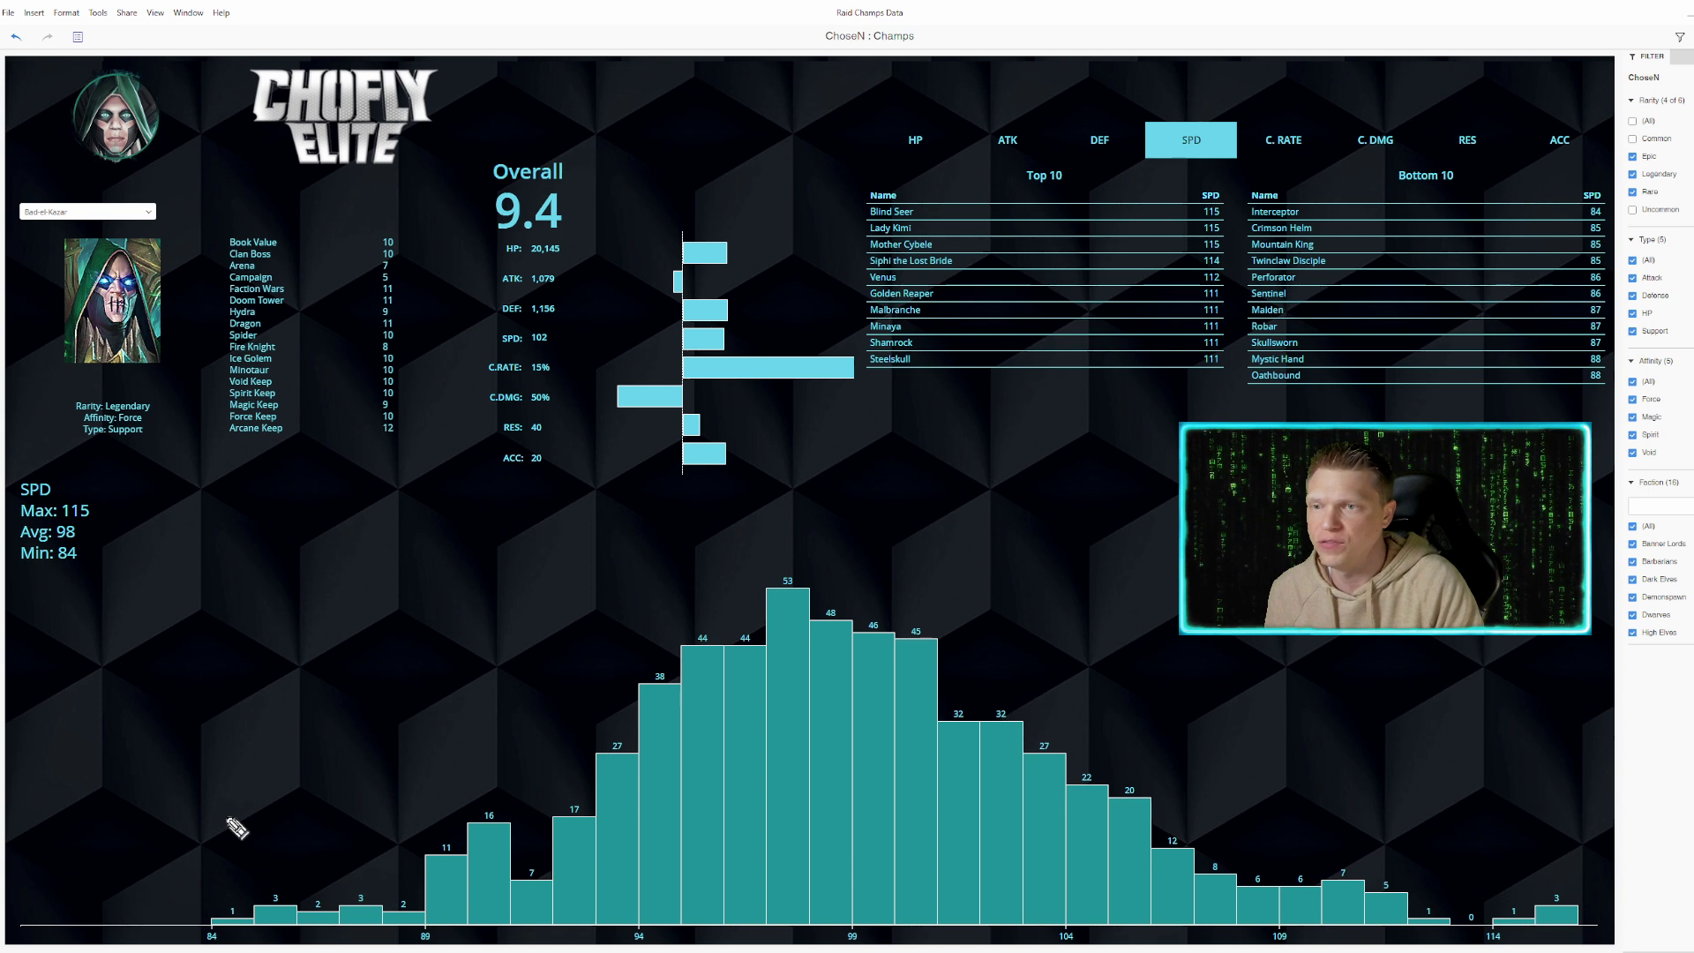
- Trace a bell curve over the SPD histogram, mark its central section and both tails, and clear the annotations
mouse_move(172, 853)
mouse_down()
mouse_move(423, 822)
mouse_move(713, 578)
mouse_move(833, 551)
mouse_move(953, 600)
mouse_move(1257, 798)
mouse_move(1593, 831)
mouse_up()
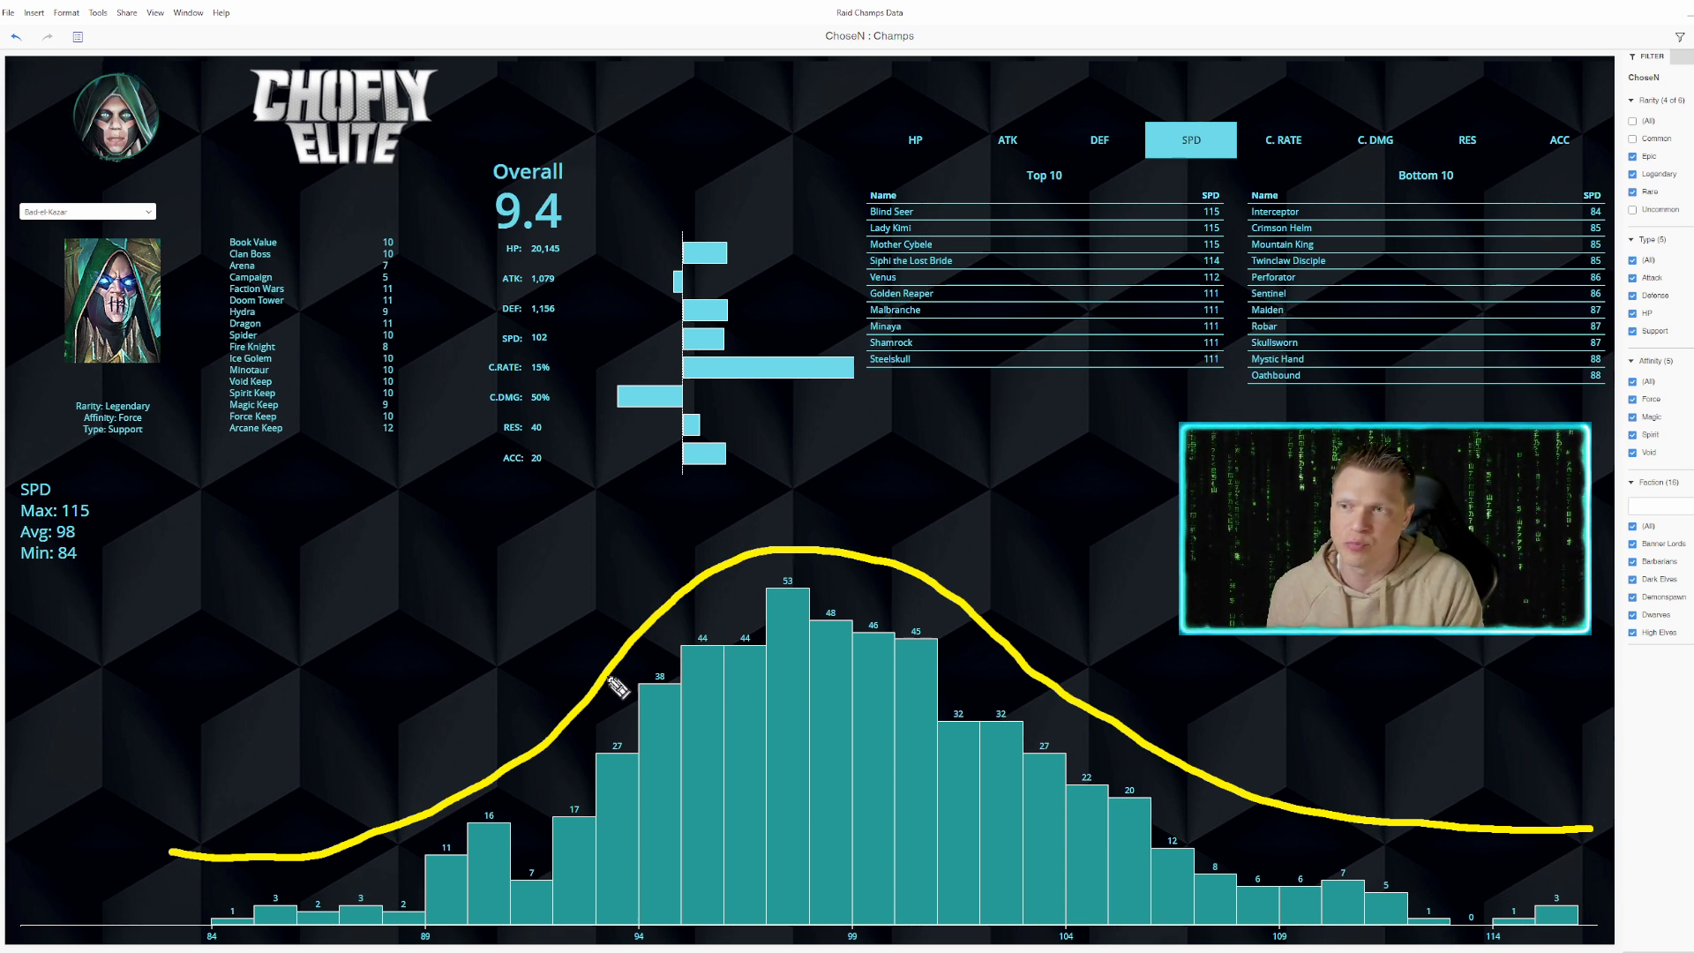
drag(587, 528, 597, 621)
drag(981, 500, 995, 600)
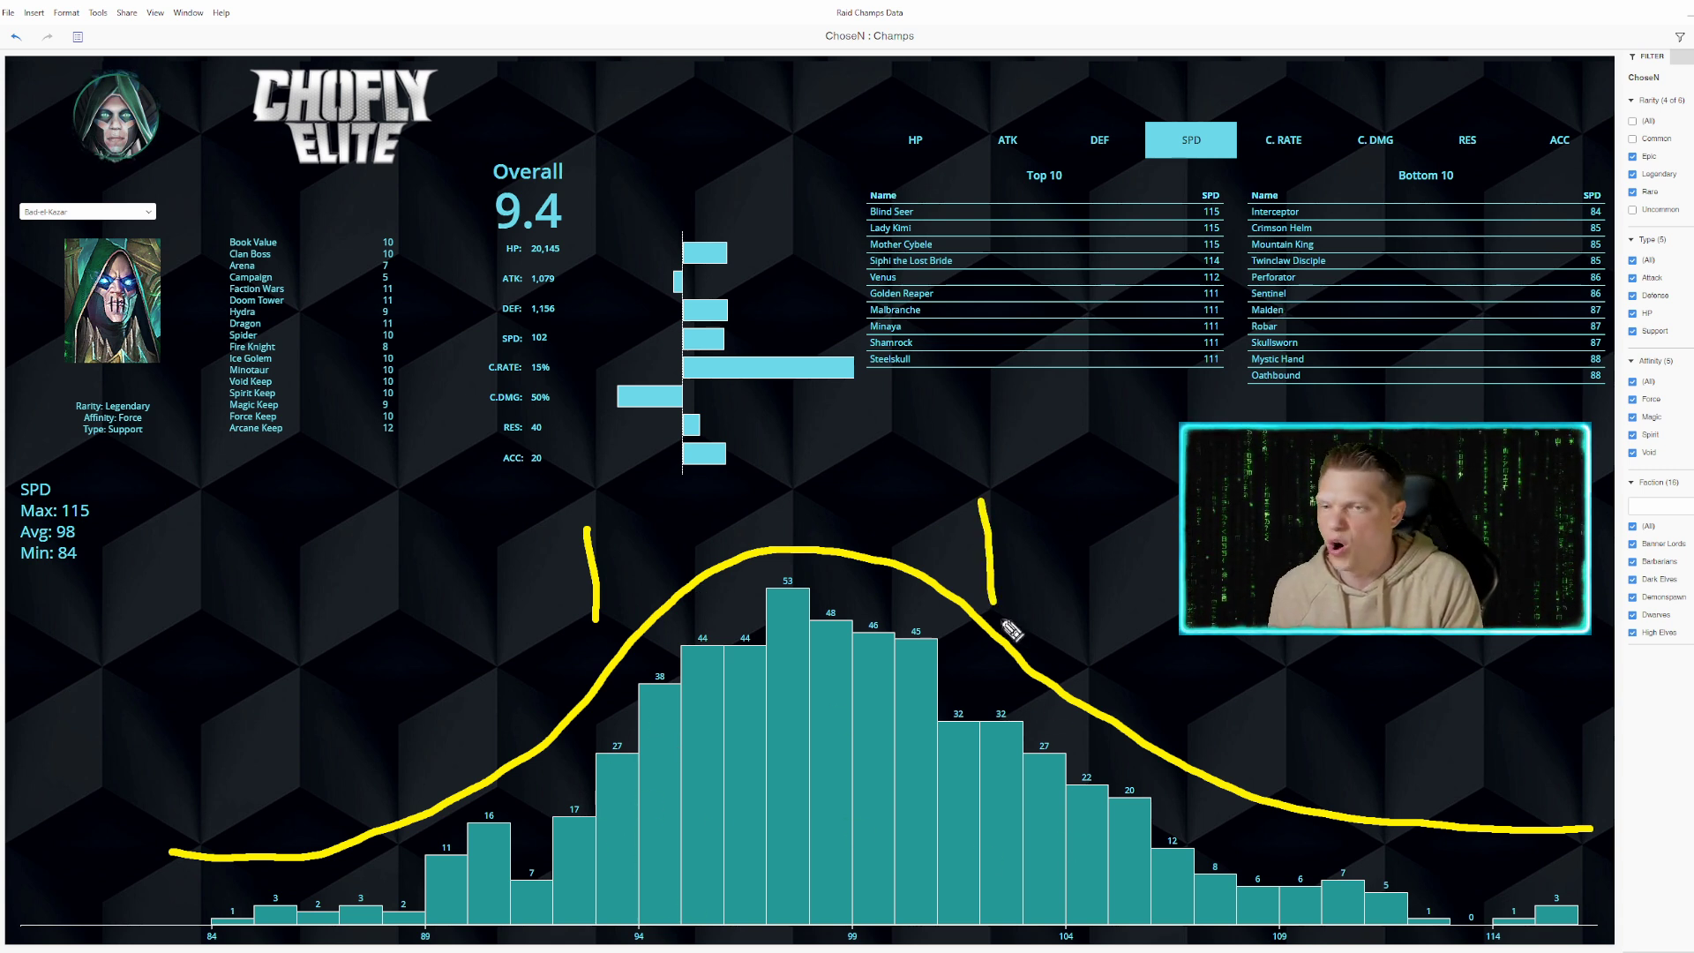
mouse_move(1096, 614)
mouse_down()
mouse_move(1298, 700)
mouse_move(1387, 703)
mouse_up()
mouse_move(1297, 668)
mouse_down()
mouse_move(1389, 703)
mouse_move(1350, 737)
mouse_up()
mouse_move(534, 598)
mouse_down()
mouse_move(525, 697)
mouse_move(410, 730)
mouse_up()
key(Escape)
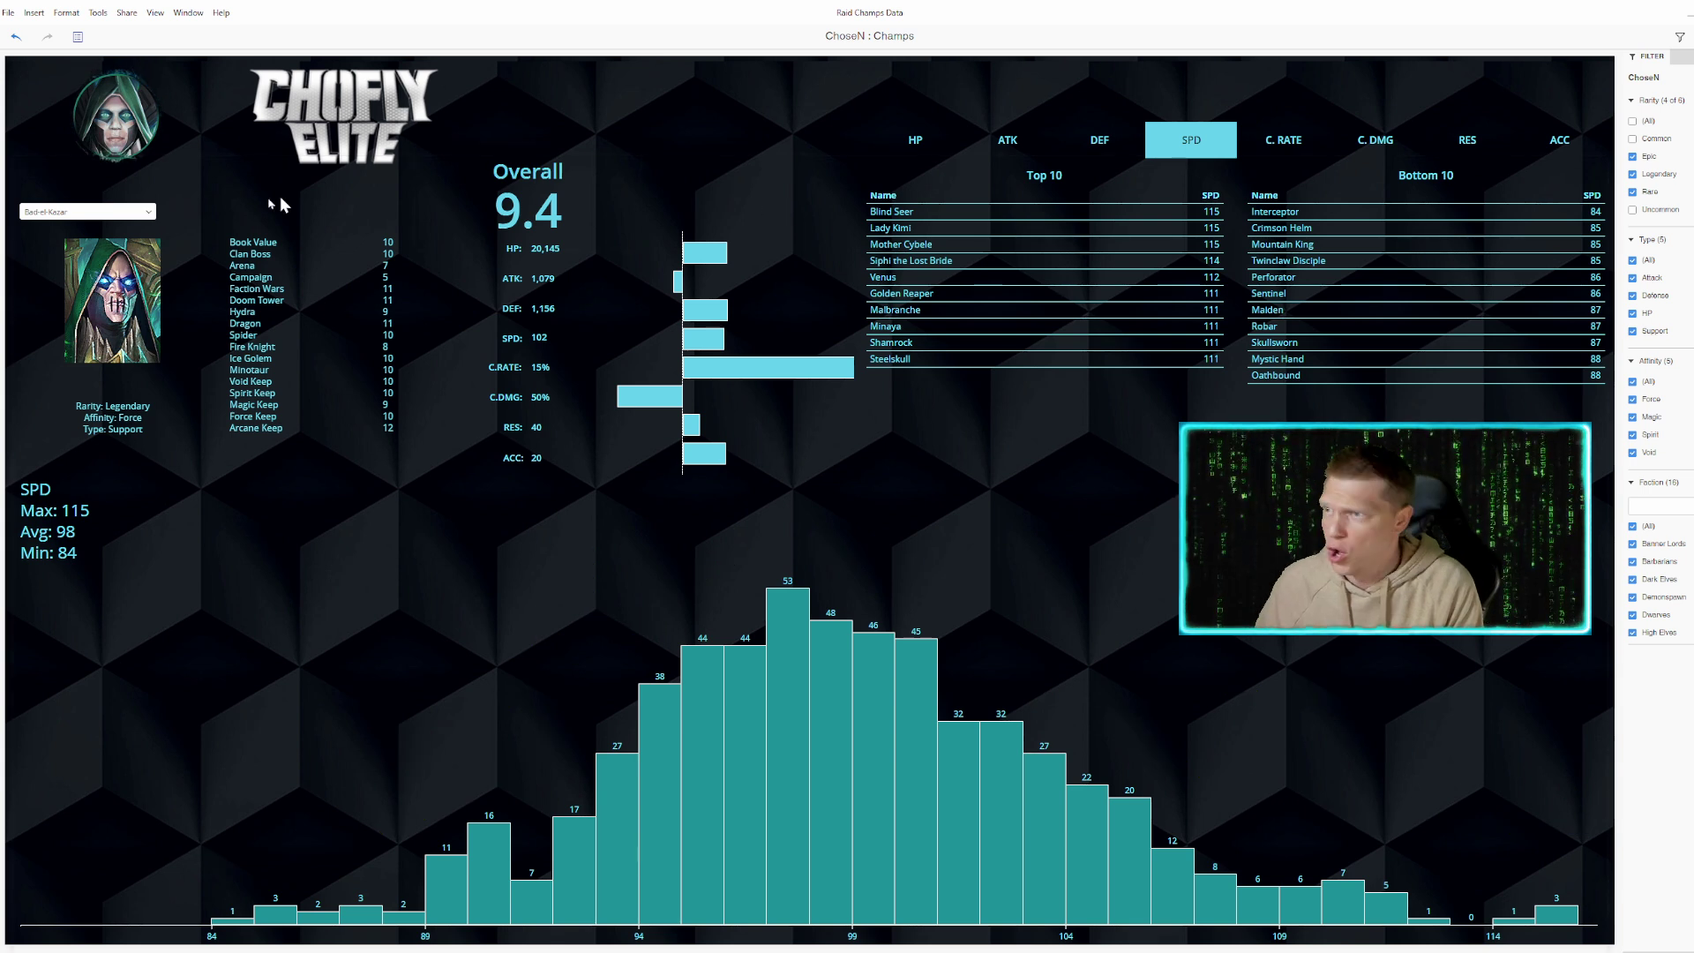
- Select Arbiter as the champion shown in the dashboard
click(148, 212)
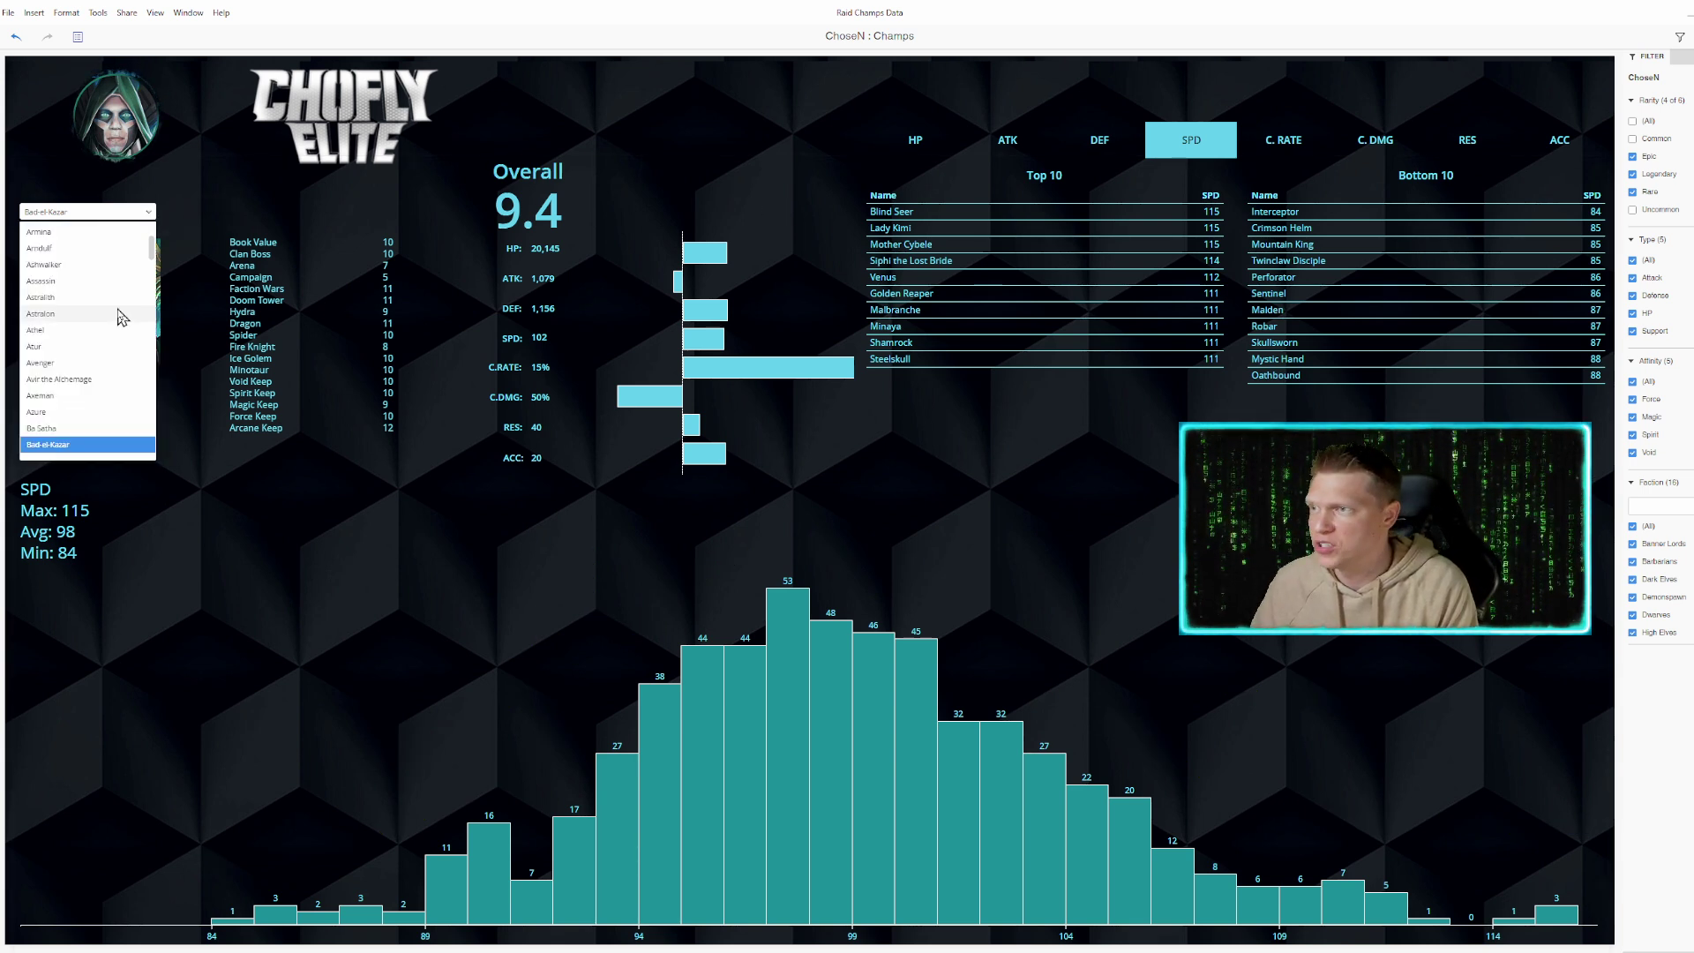
scroll(122, 318, up, 3)
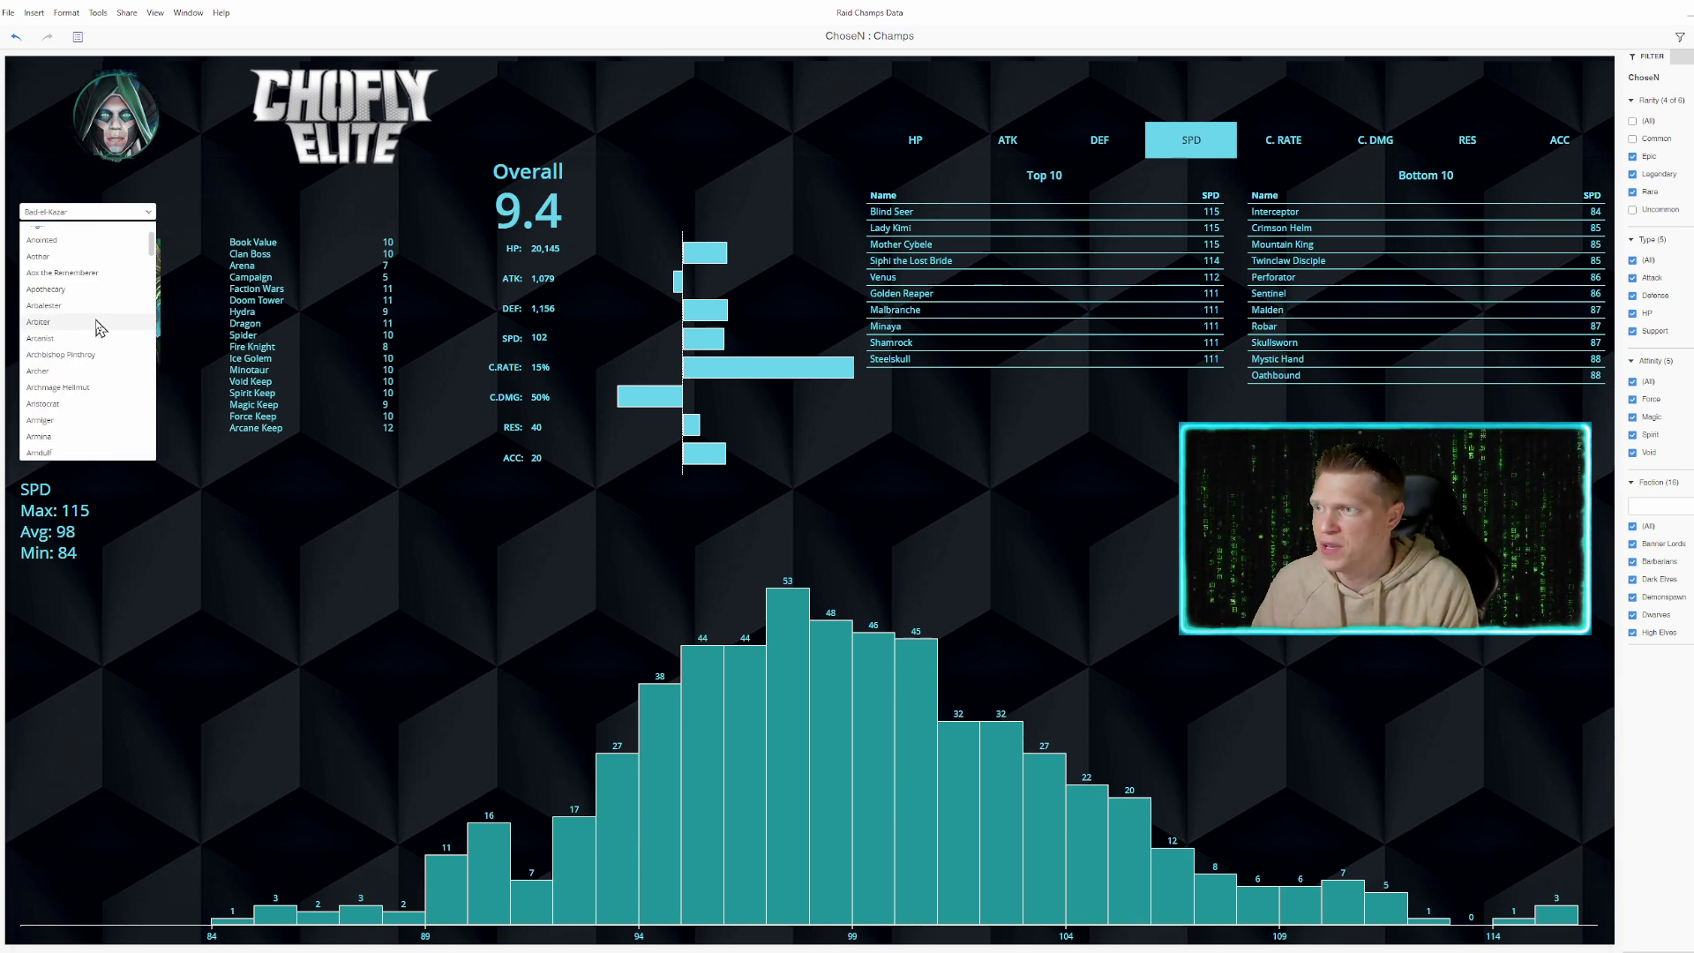
click(119, 332)
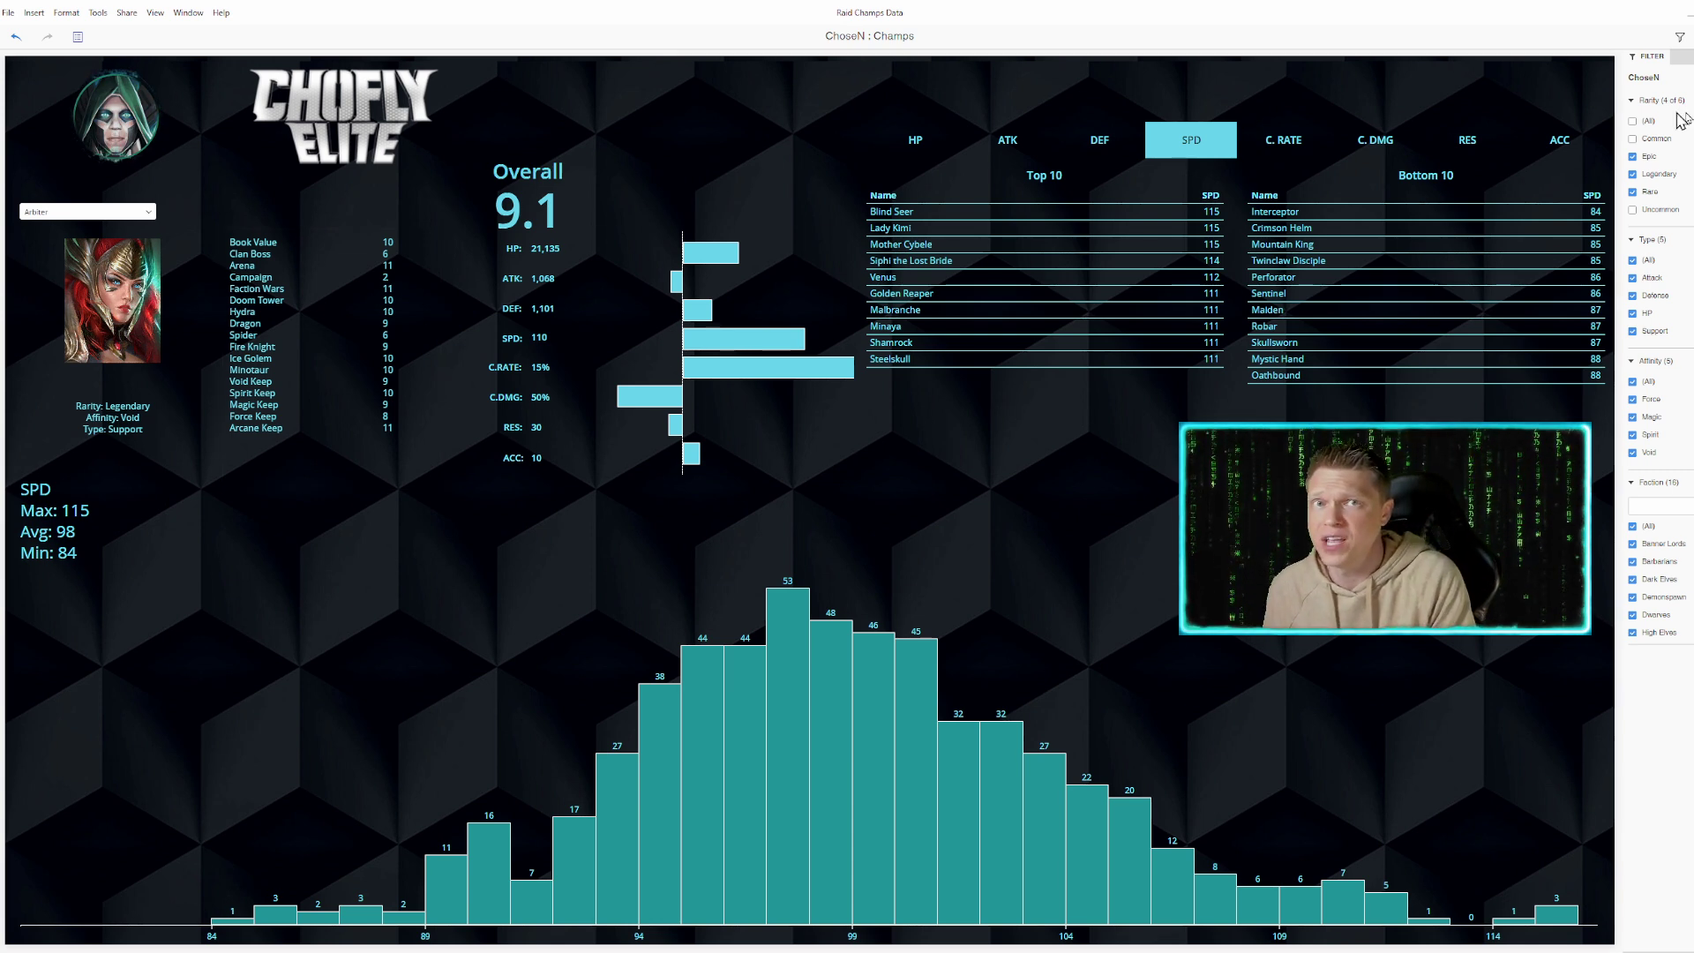
- Outline Arbiter's stats section, area ratings and the SPD stat selector, and clear the annotations
mouse_move(685, 98)
mouse_down()
mouse_move(453, 208)
mouse_move(813, 531)
mouse_move(825, 206)
mouse_move(630, 104)
mouse_up()
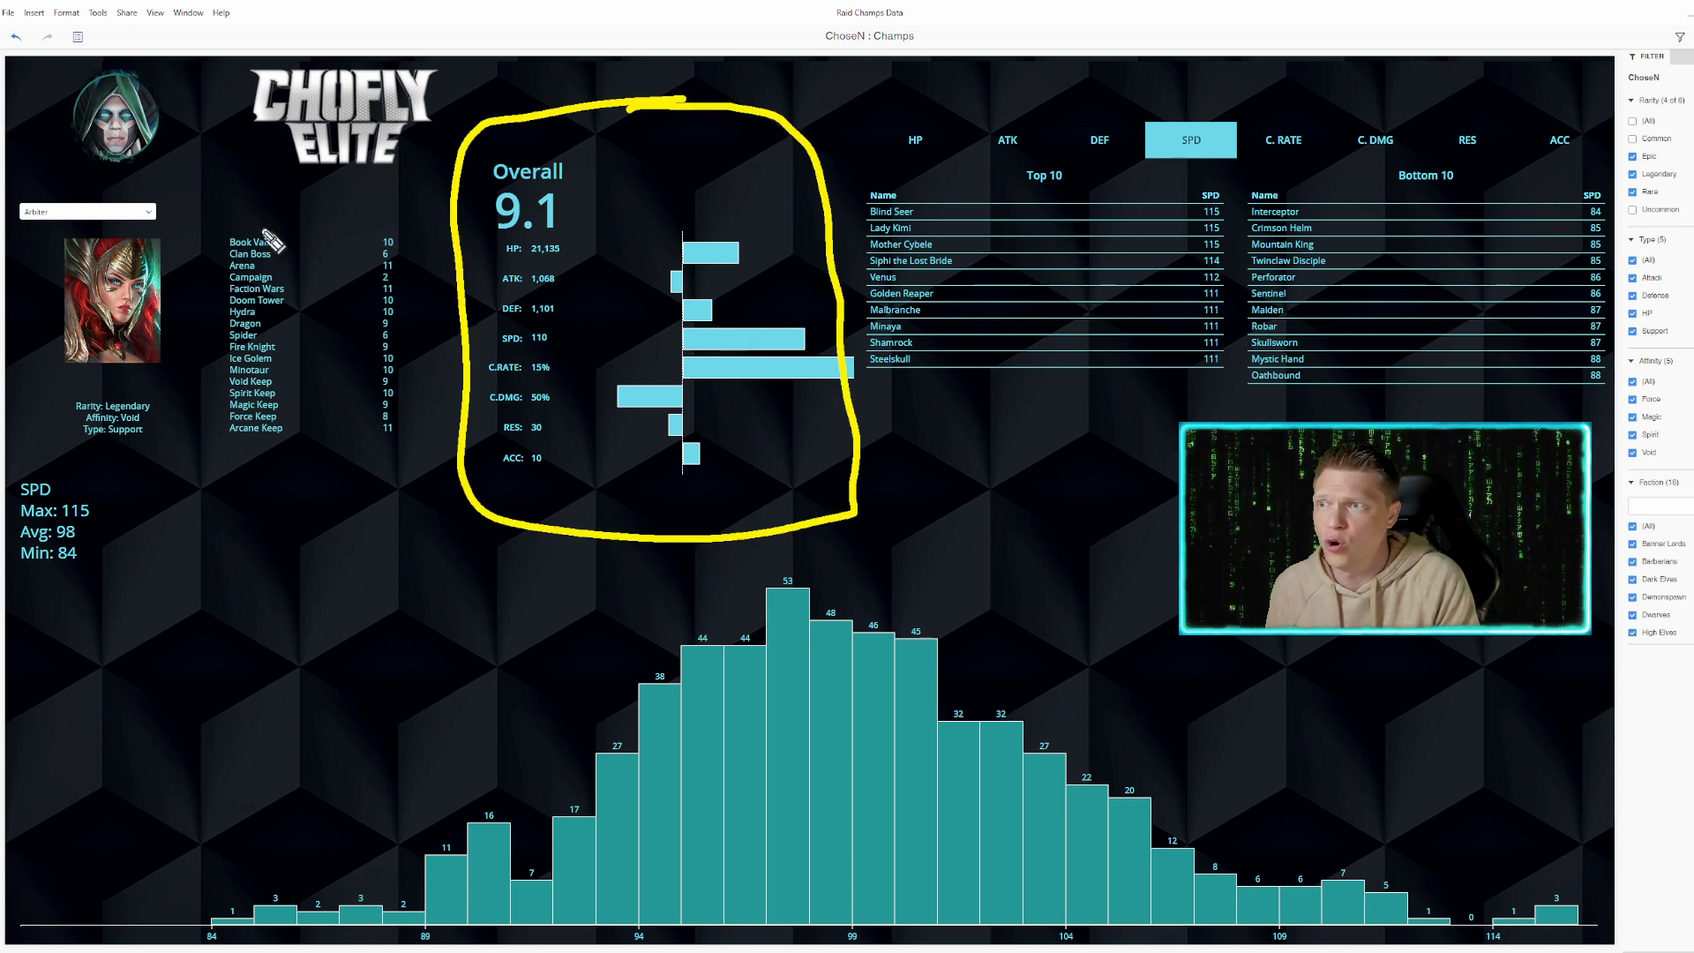
mouse_move(191, 196)
mouse_down()
mouse_move(437, 202)
mouse_move(301, 469)
mouse_move(189, 220)
mouse_move(195, 186)
mouse_up()
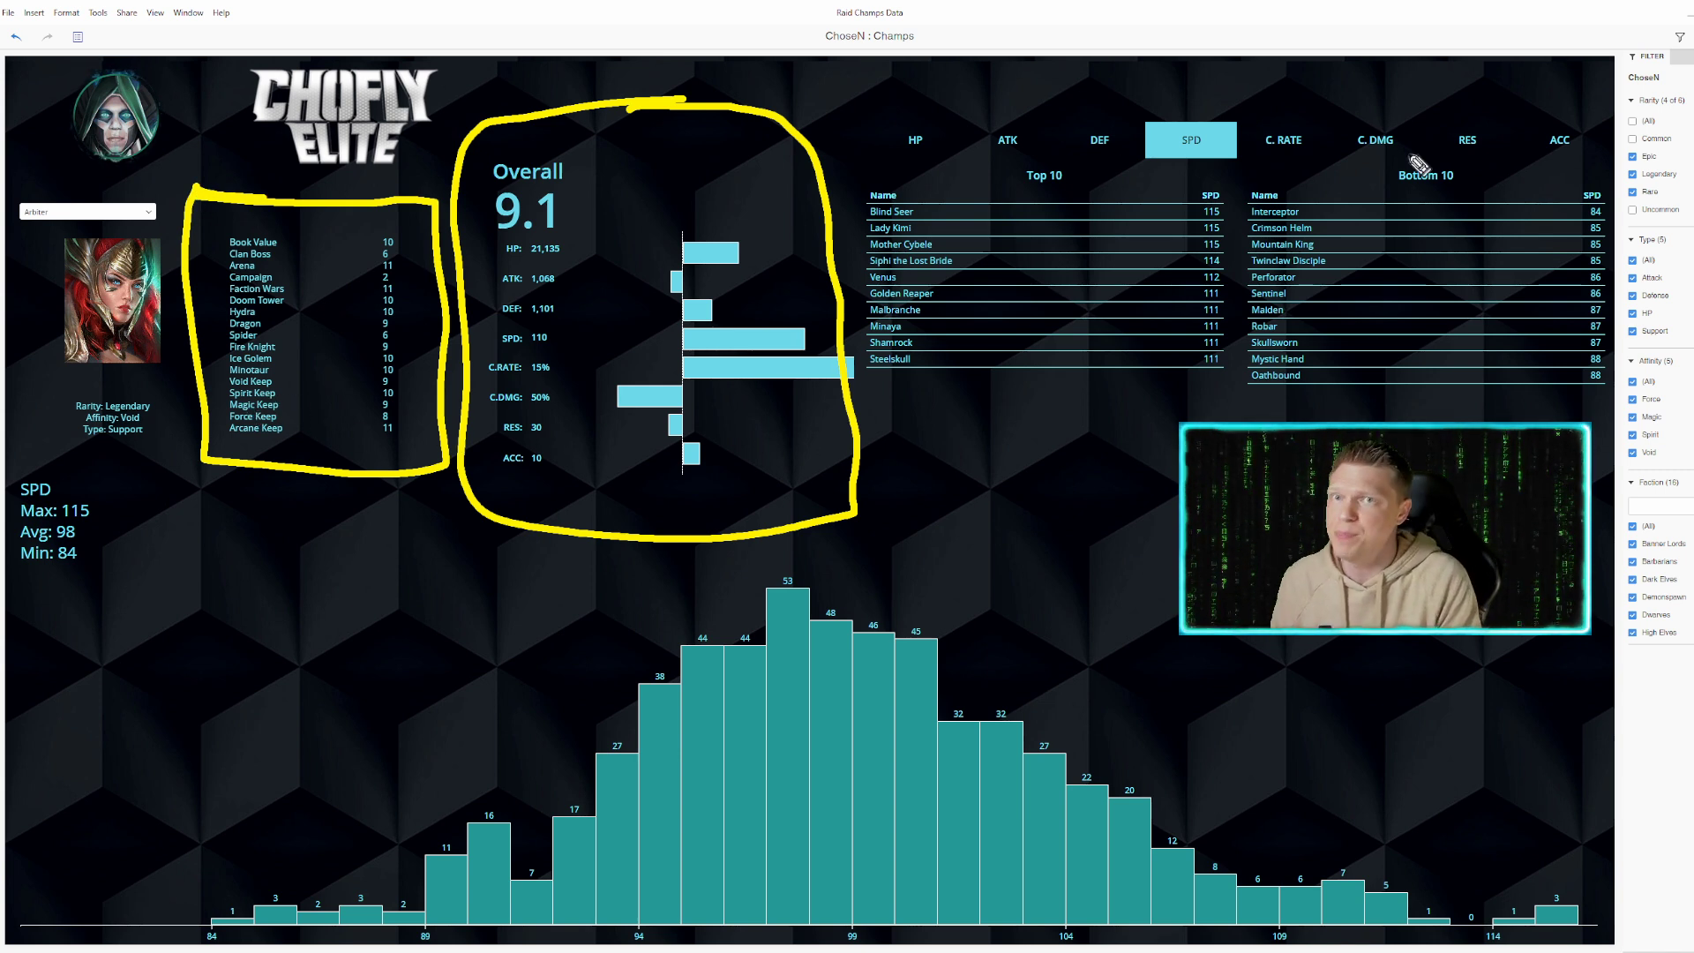
mouse_move(1134, 88)
mouse_down()
mouse_move(1230, 75)
mouse_move(1103, 92)
mouse_up()
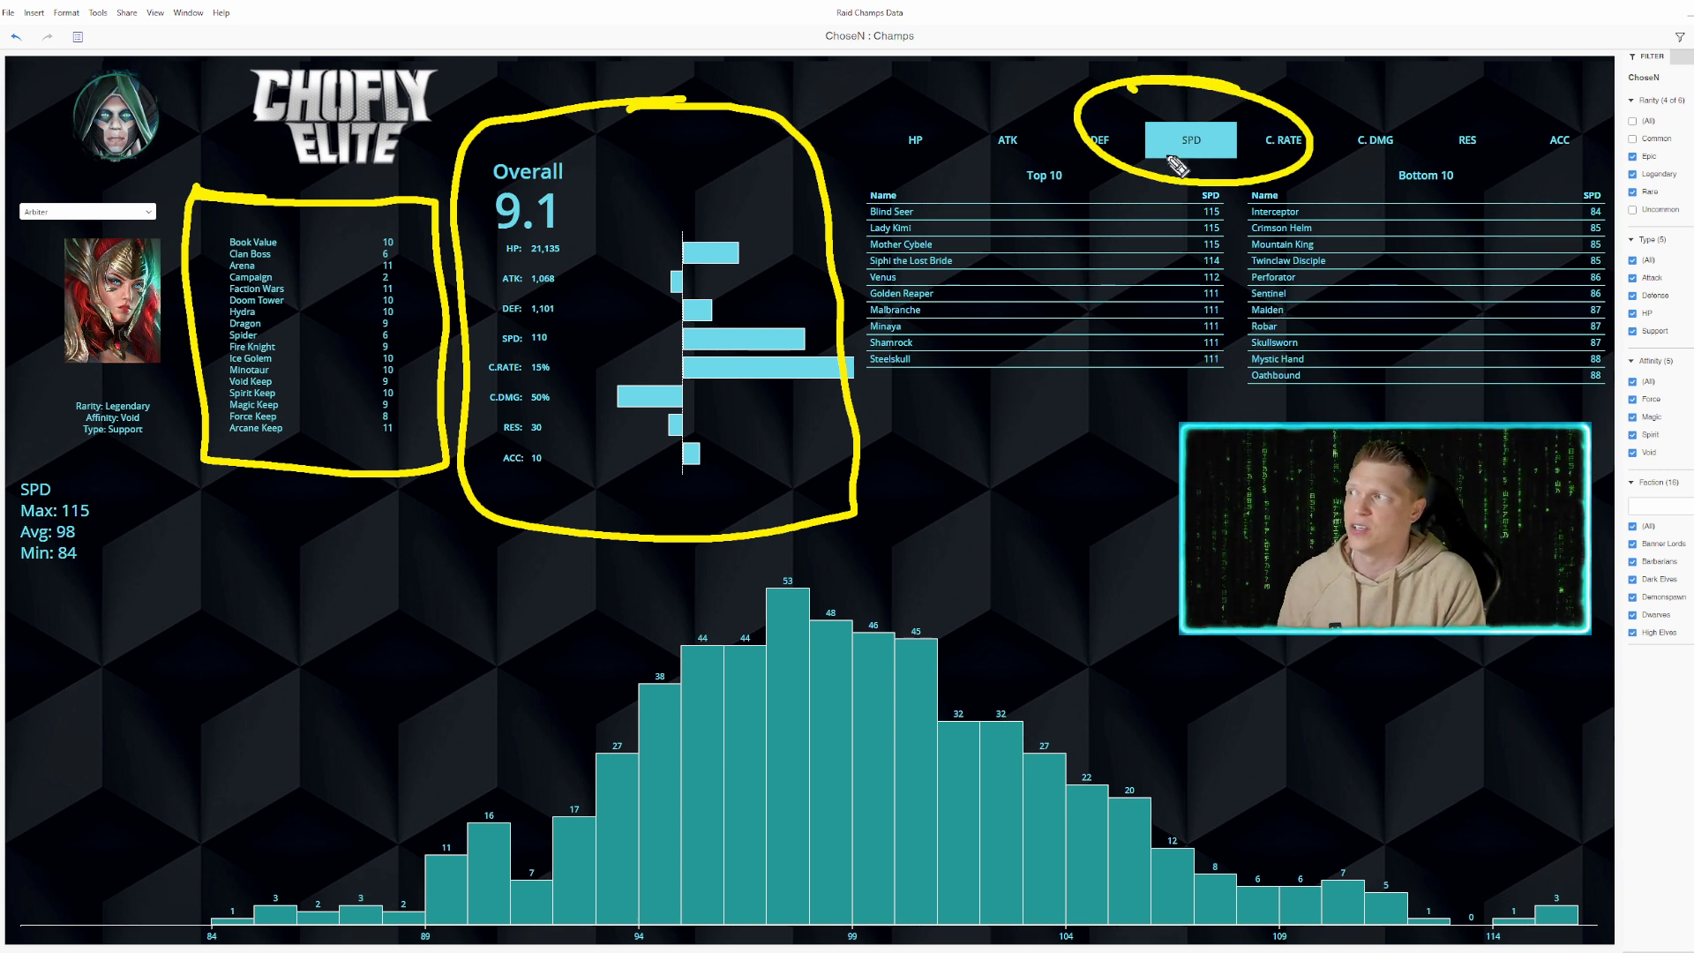
key(Escape)
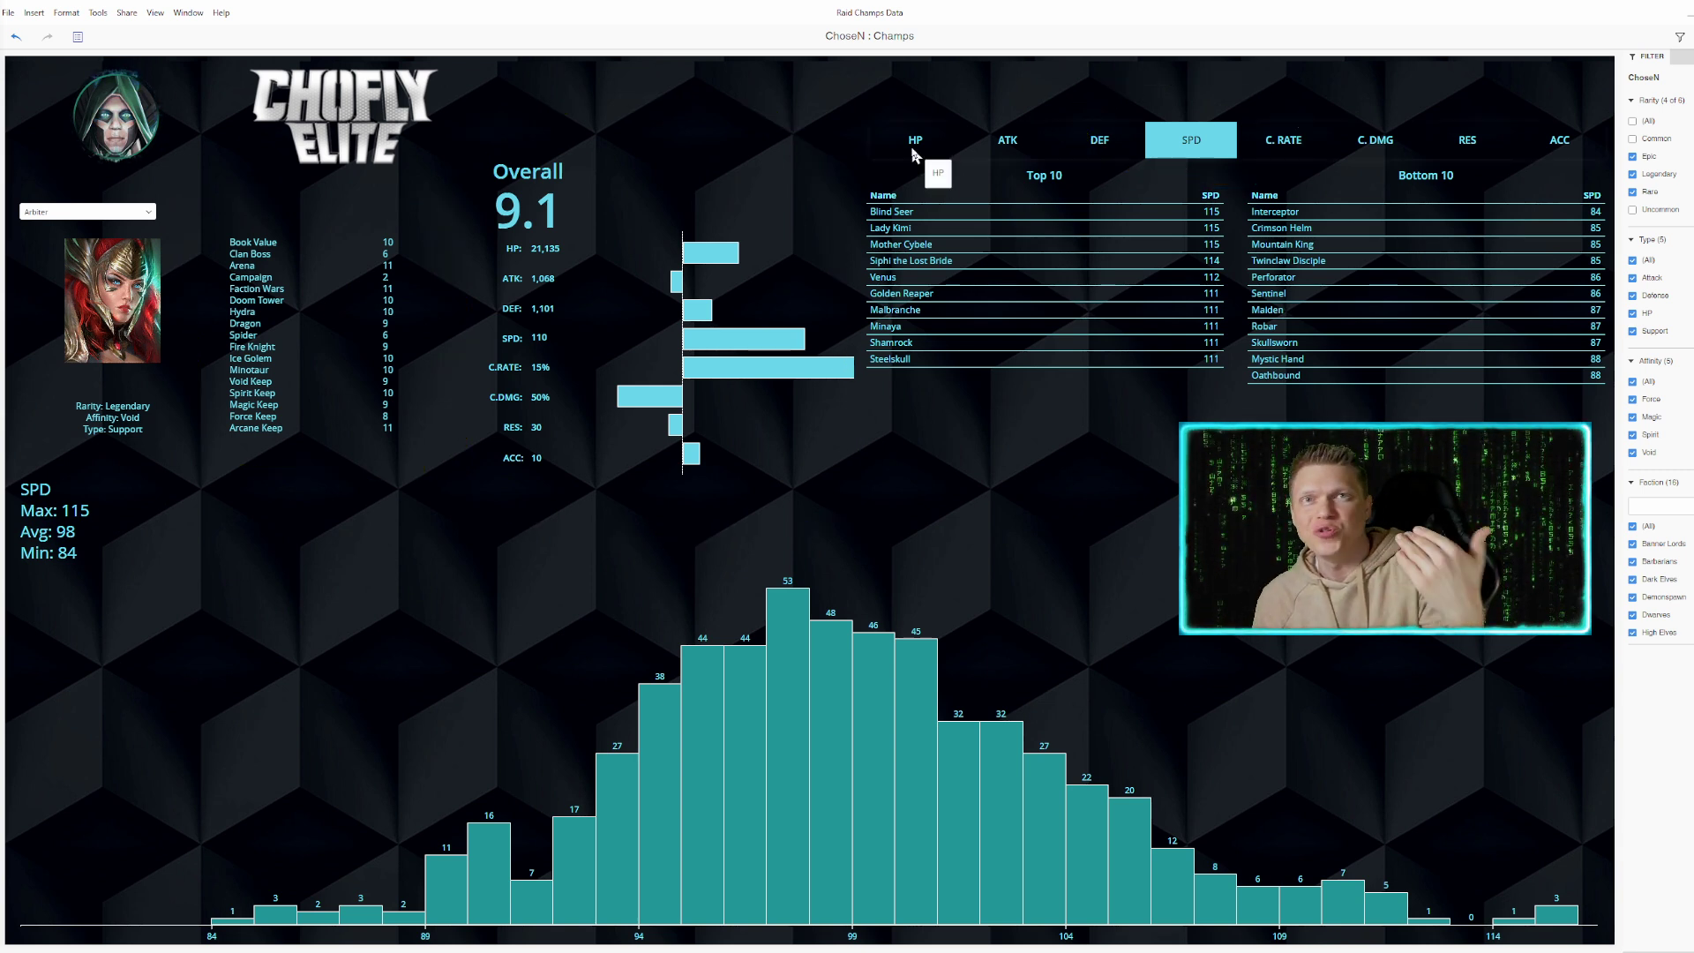
- Show the HP distribution, sketch a symmetric bell curve and a right-skewed curve beside it for comparison, and clear the sketches
click(915, 148)
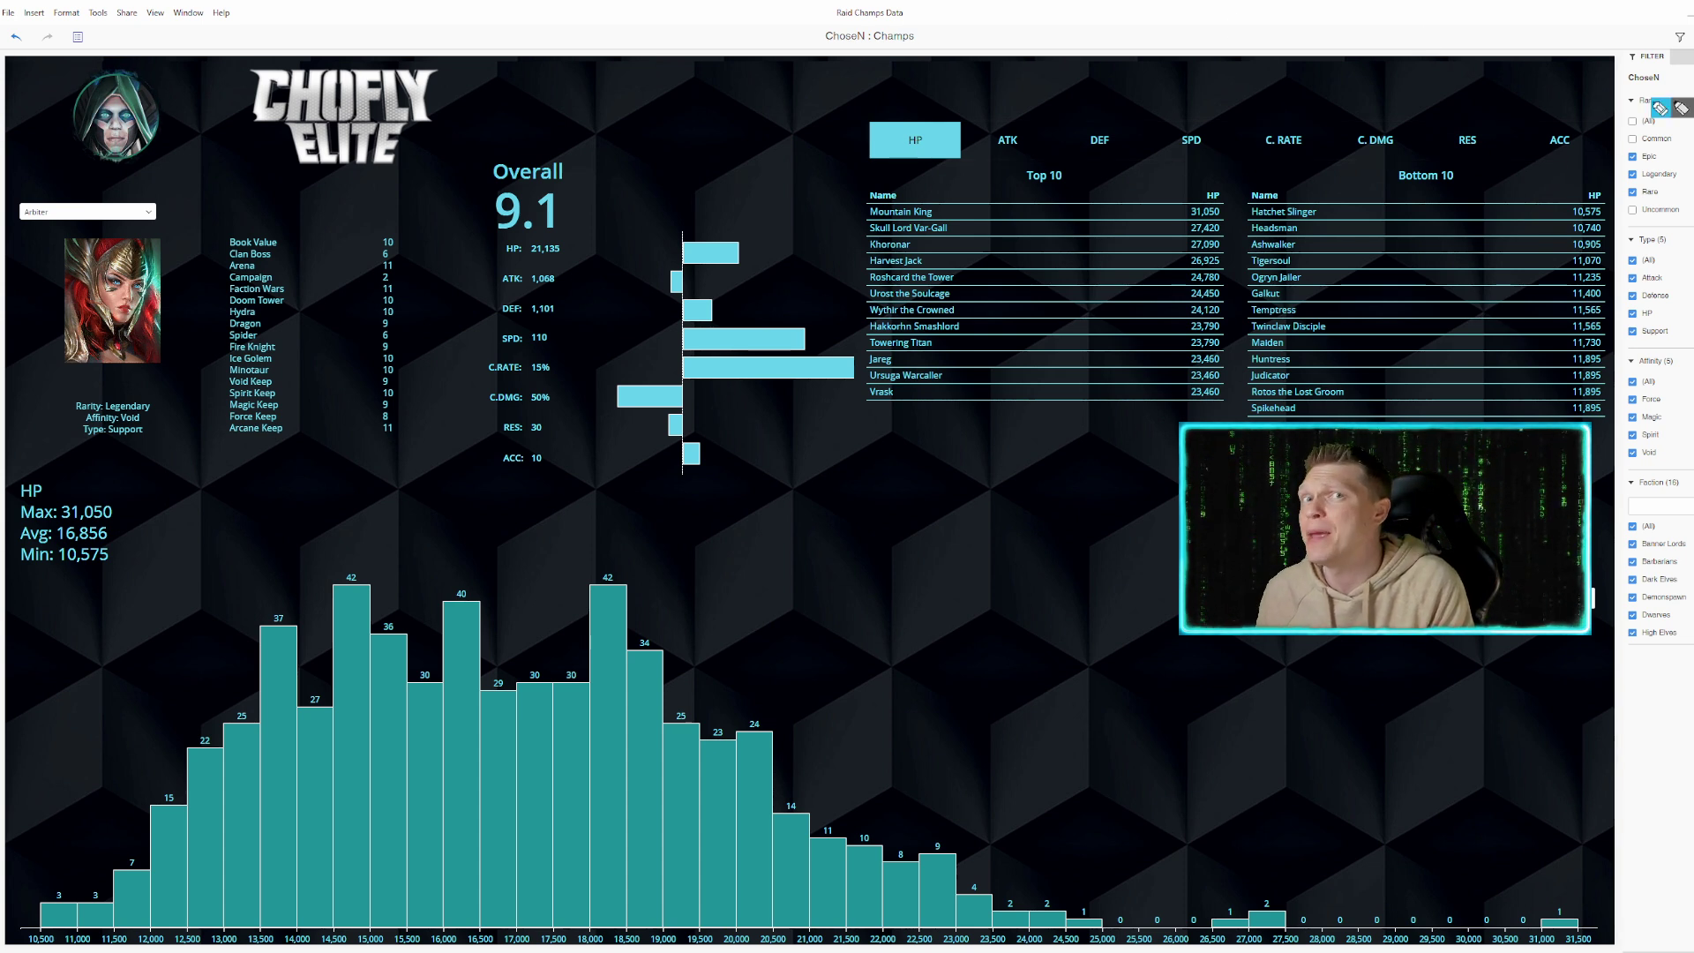
click(1659, 108)
mouse_move(821, 632)
mouse_down()
mouse_move(1093, 541)
mouse_move(1321, 640)
mouse_up()
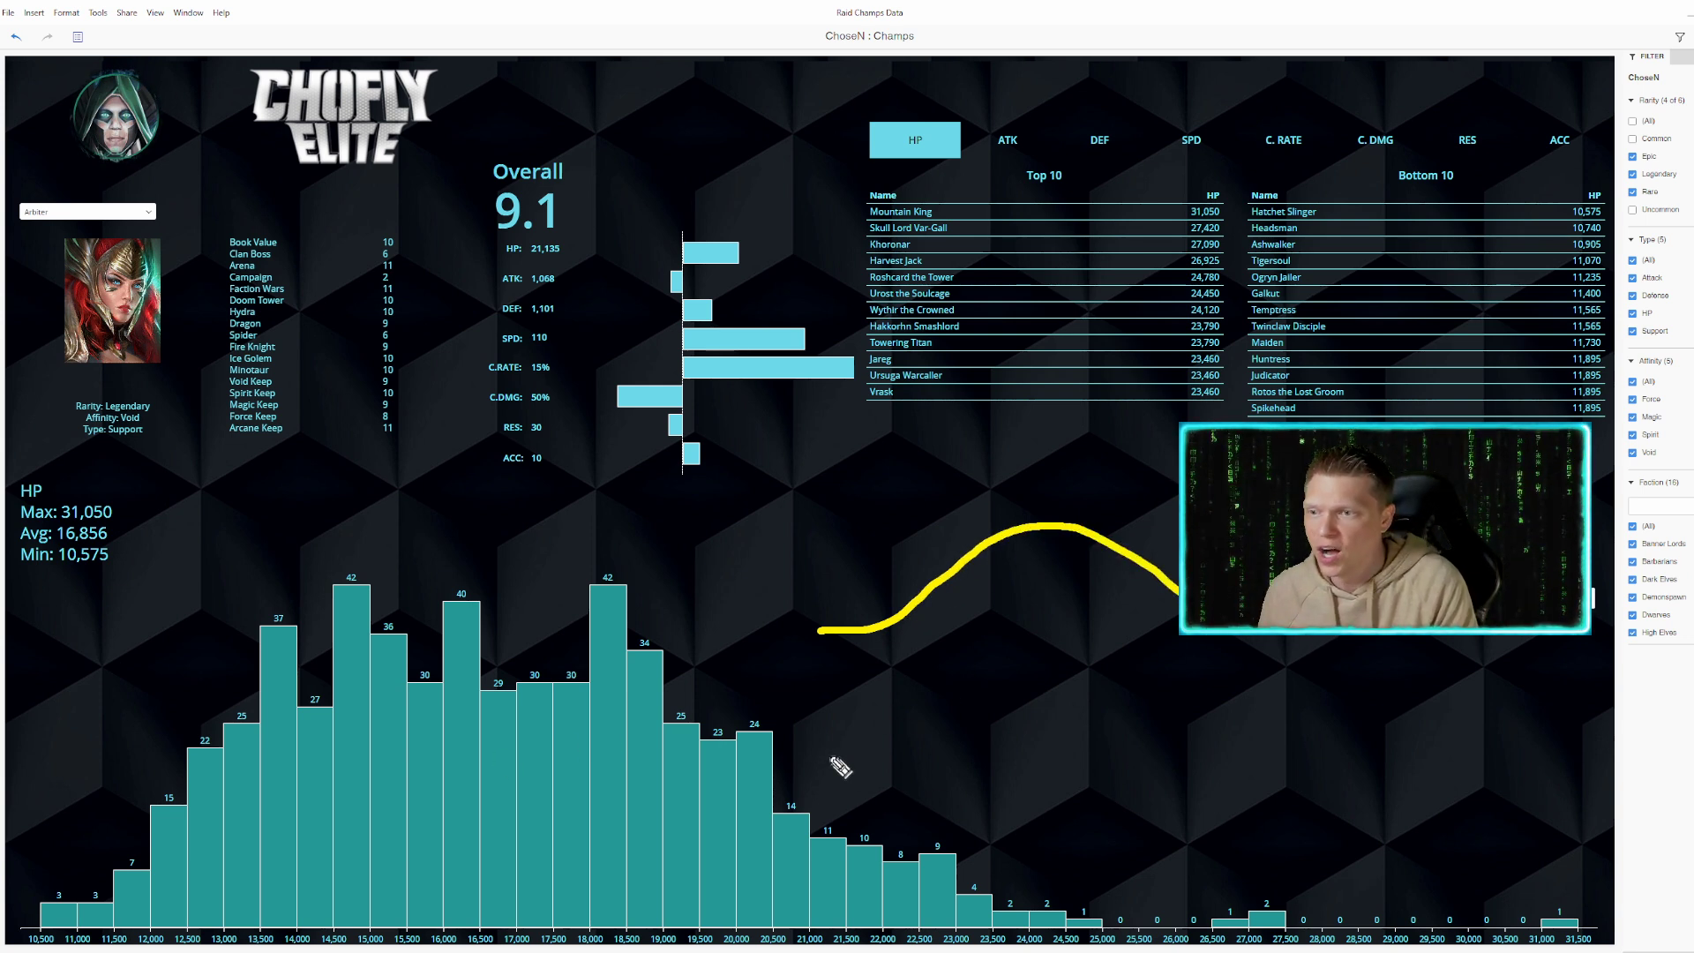
mouse_move(816, 767)
mouse_down()
mouse_move(887, 737)
mouse_move(946, 651)
mouse_move(1147, 741)
mouse_move(1377, 752)
mouse_up()
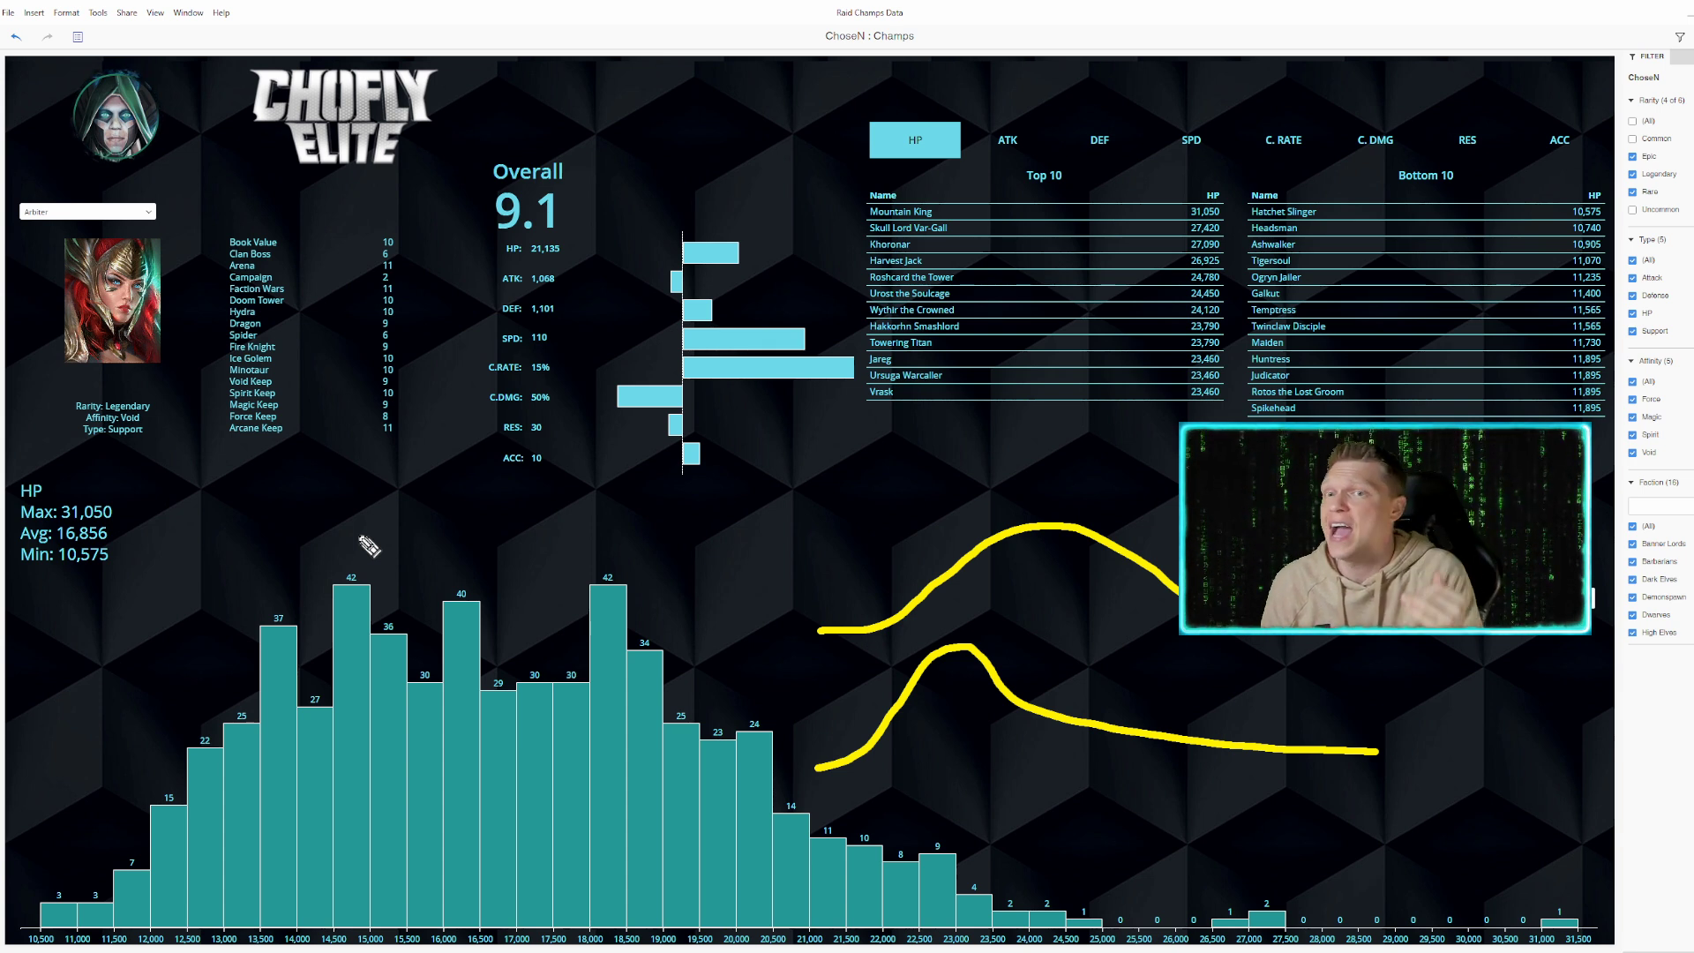
key(Escape)
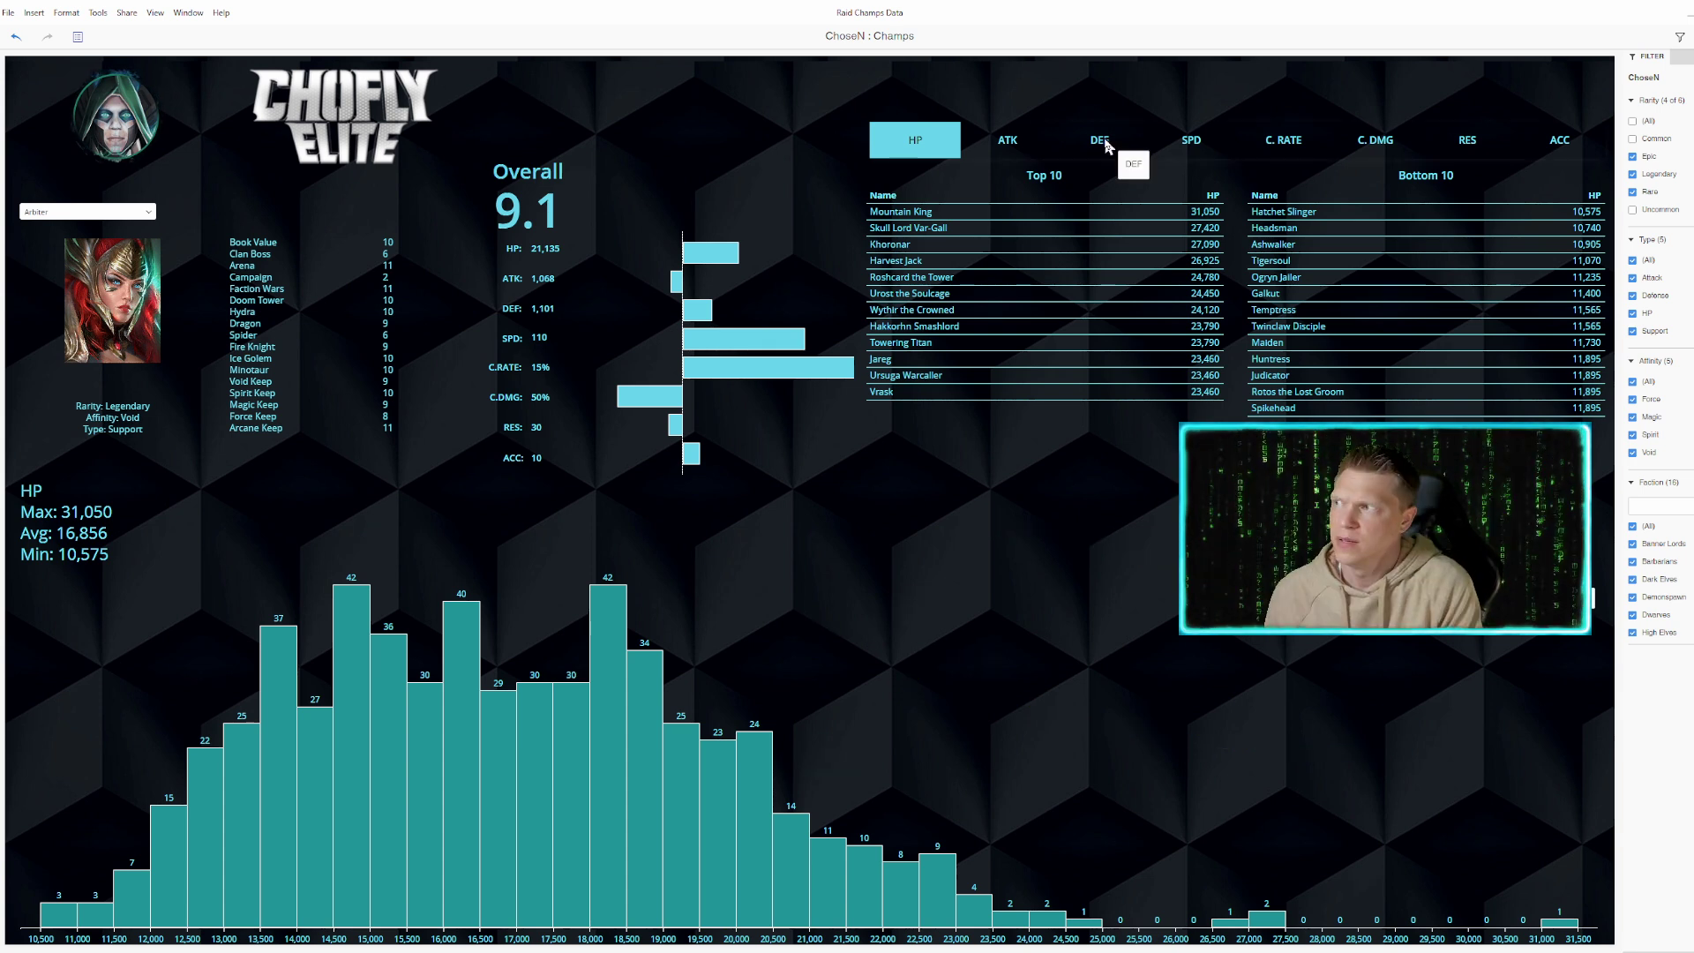
- View the champions' DEF distribution followed by their ATK distribution
click(1103, 138)
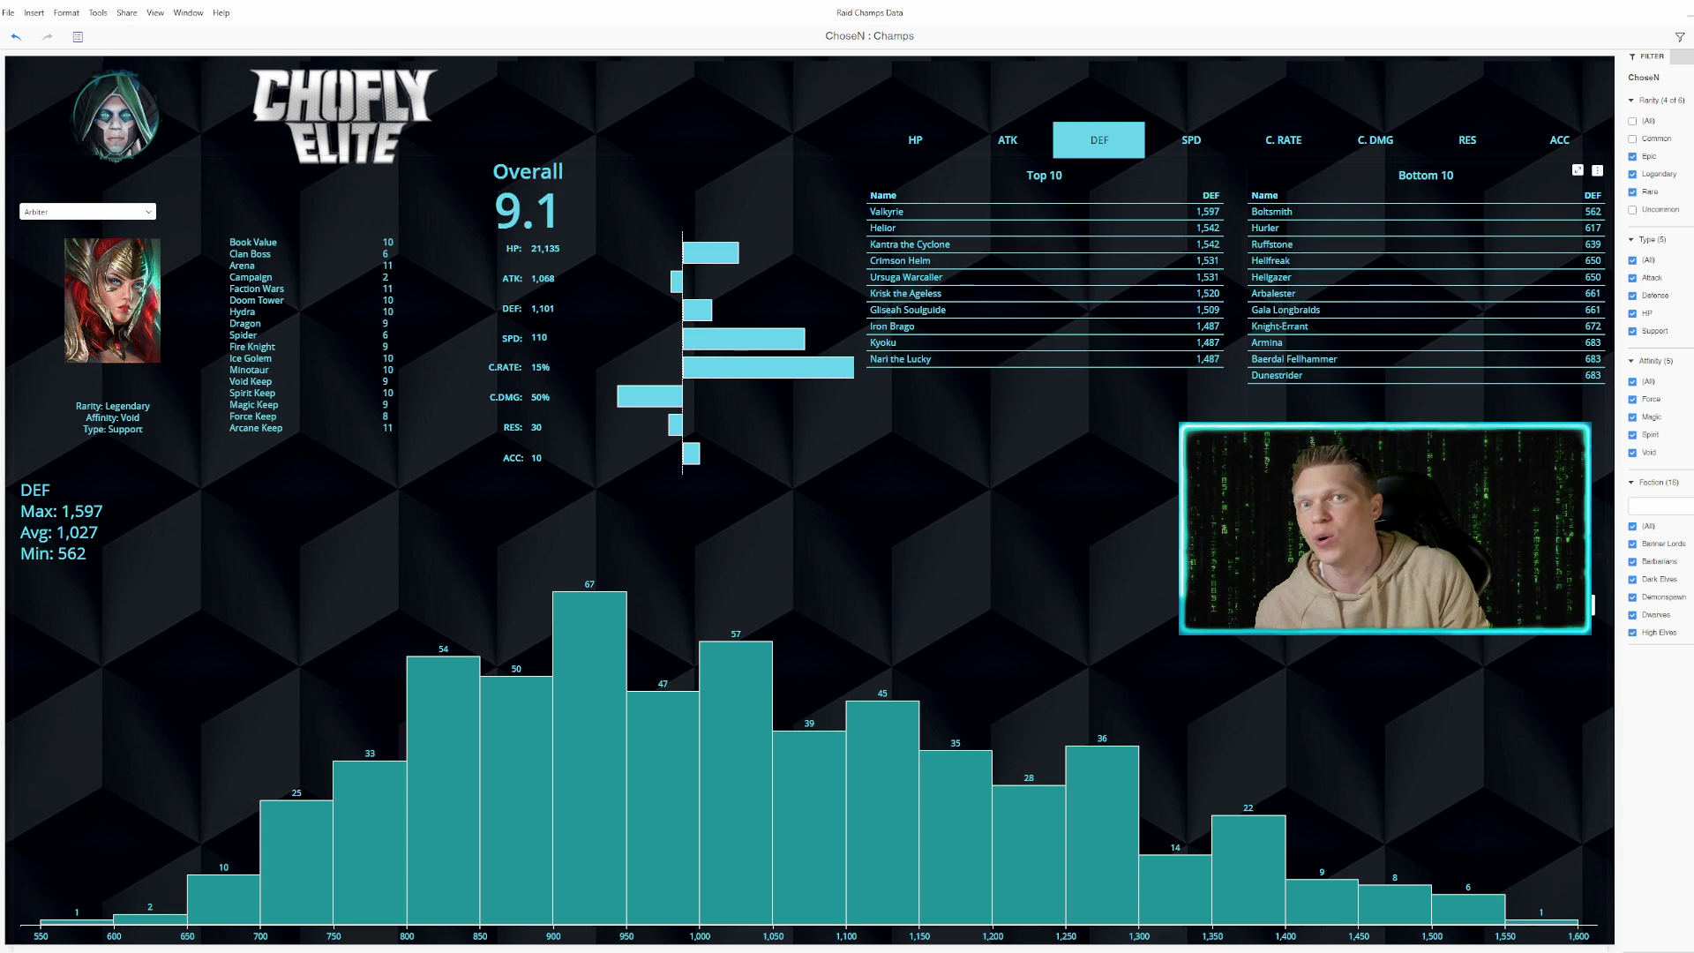
click(1008, 144)
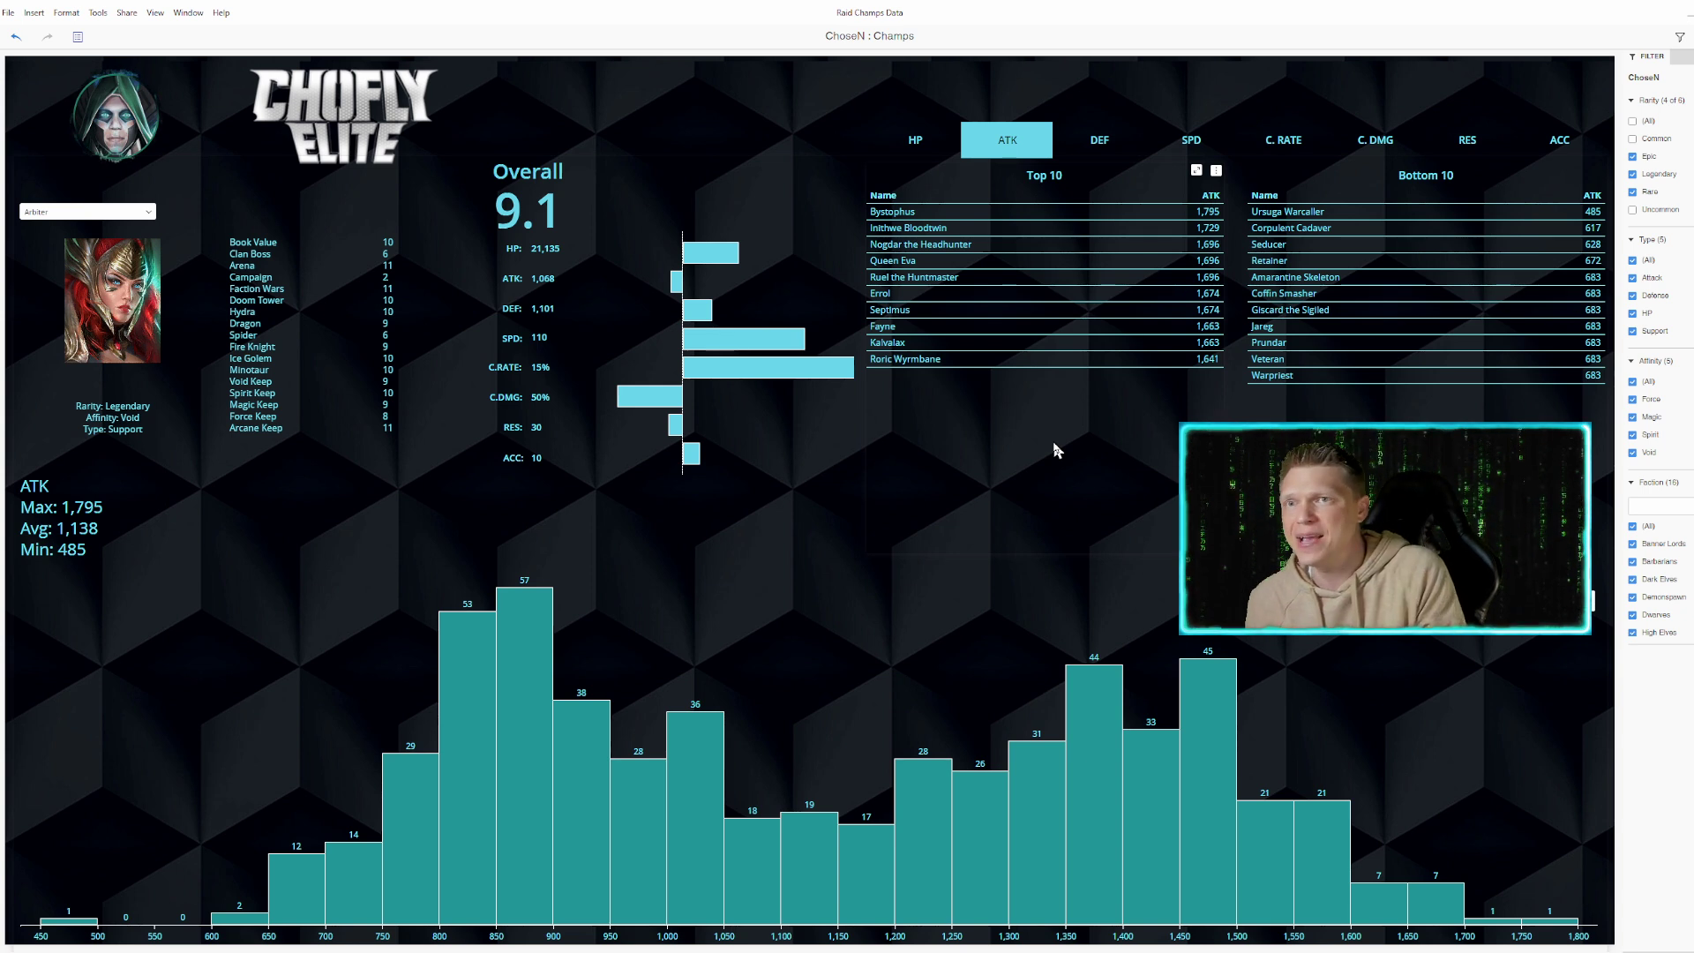
- Bracket the ATK Top 10 table, handwrite 20 and 5.0 over it, and clear the annotations
click(1639, 128)
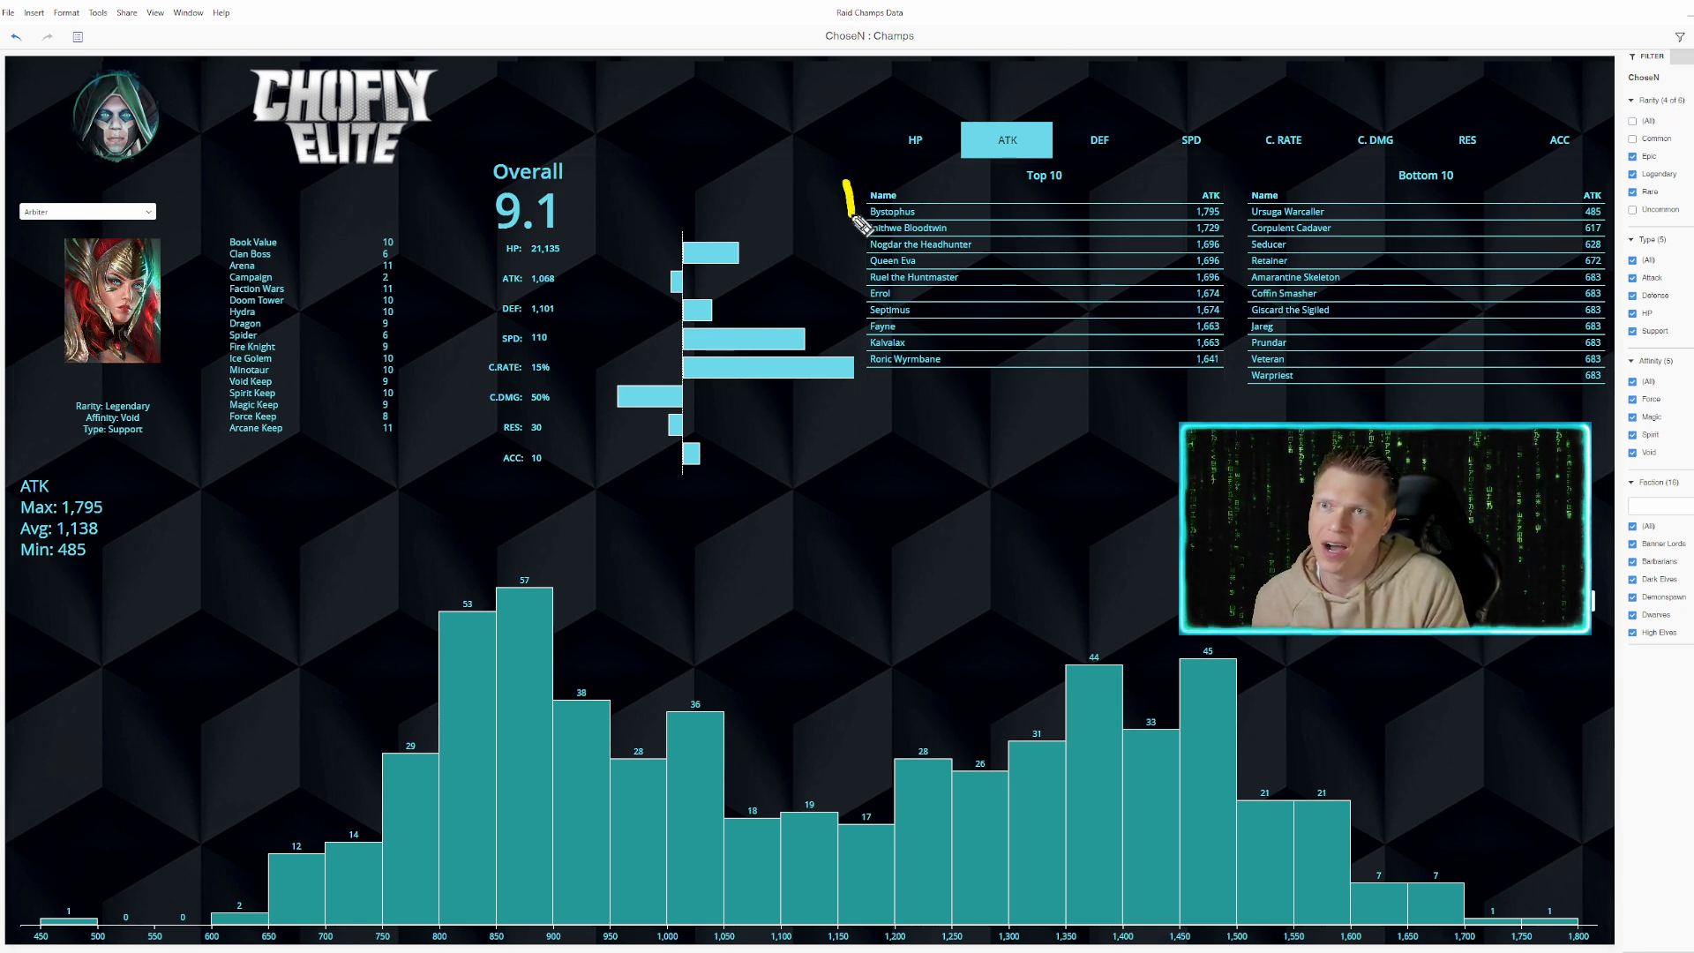
mouse_move(853, 222)
mouse_down()
mouse_move(871, 399)
mouse_move(1005, 412)
mouse_up()
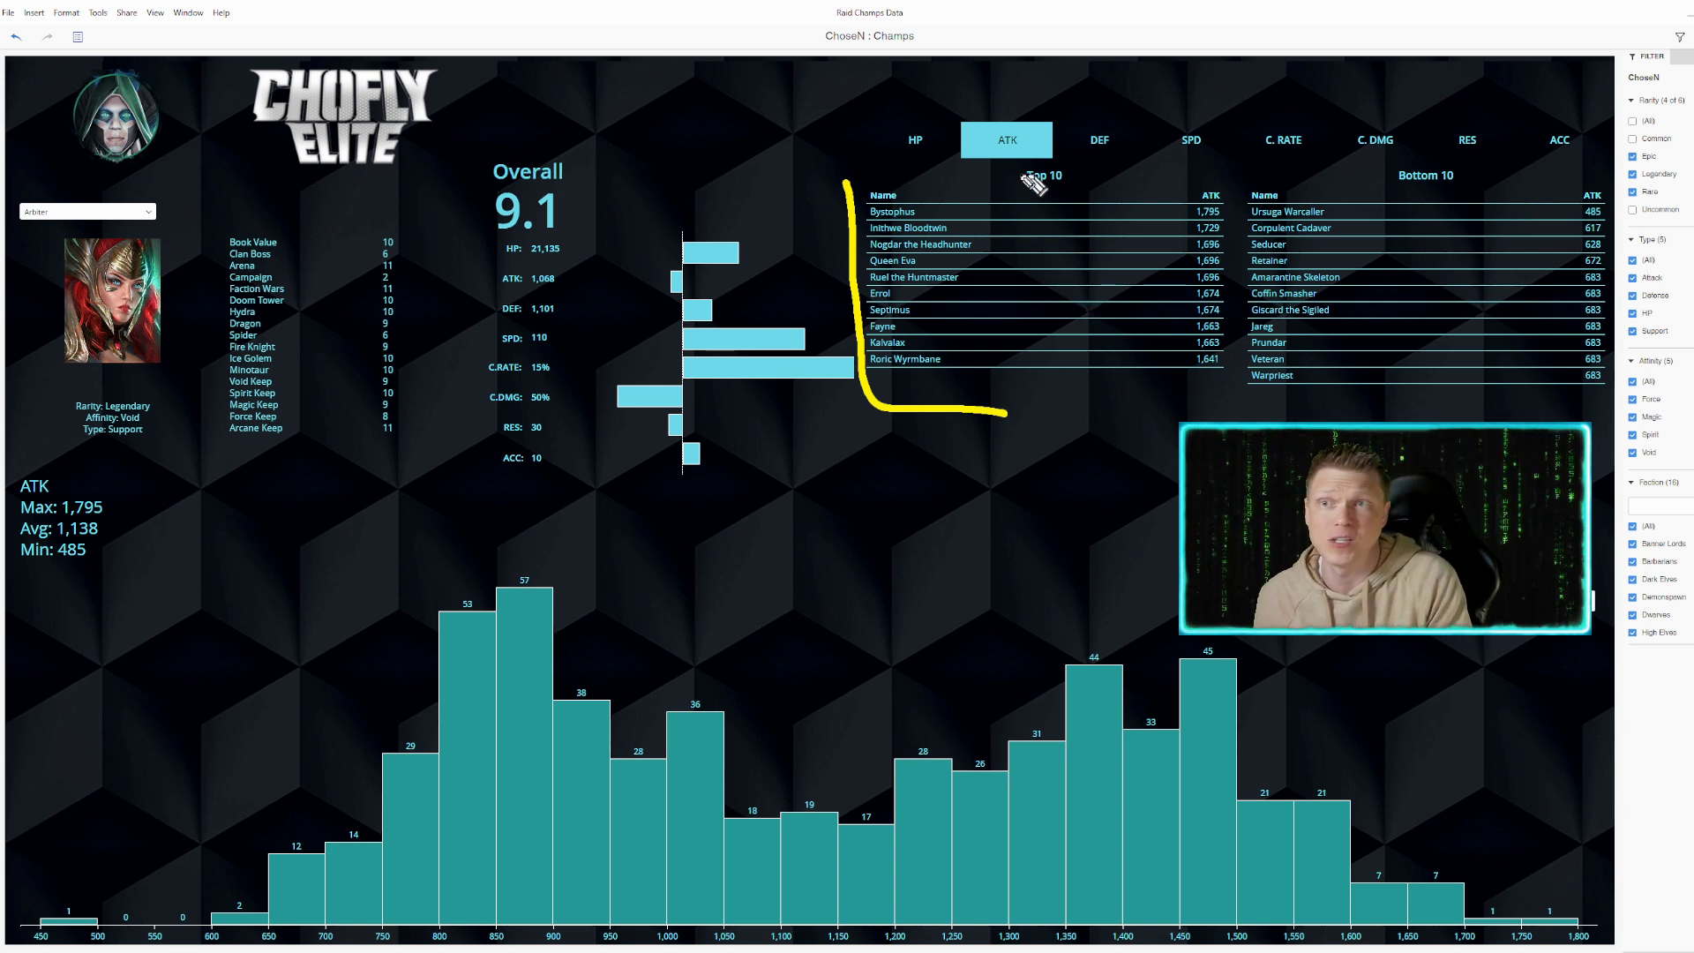
mouse_move(922, 187)
mouse_down()
mouse_move(928, 212)
mouse_move(955, 213)
mouse_move(967, 182)
mouse_up()
mouse_move(1082, 180)
mouse_down()
mouse_move(1060, 192)
mouse_move(1066, 213)
mouse_move(1121, 187)
mouse_up()
click(1092, 208)
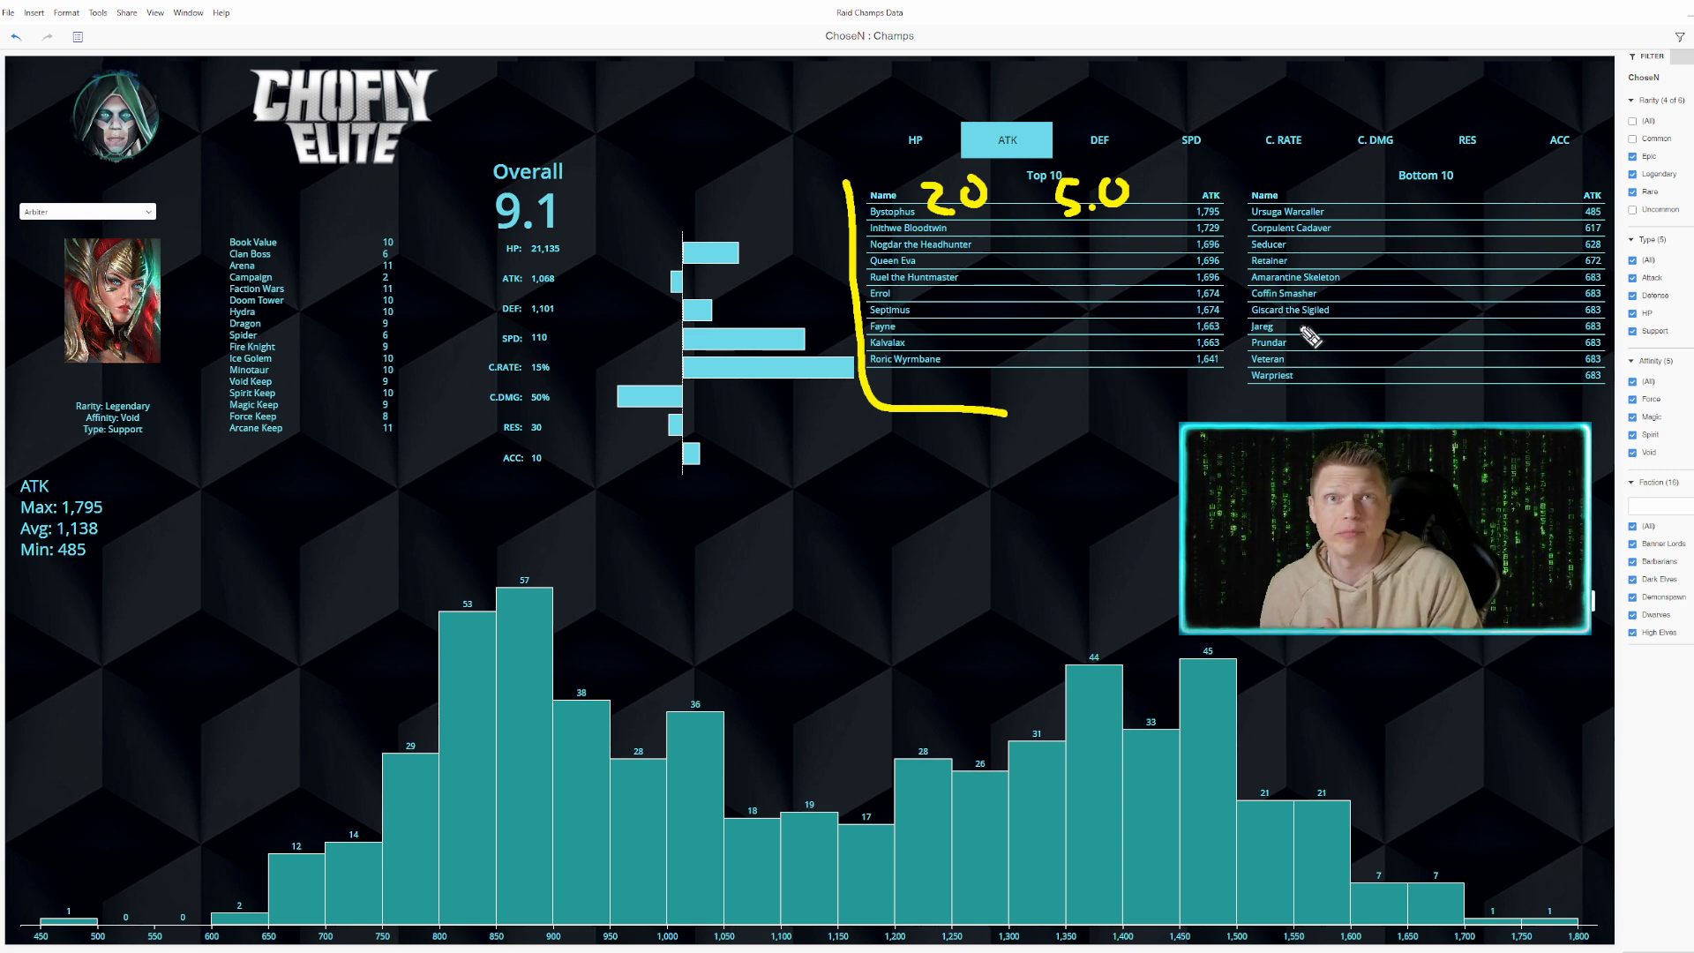
key(Escape)
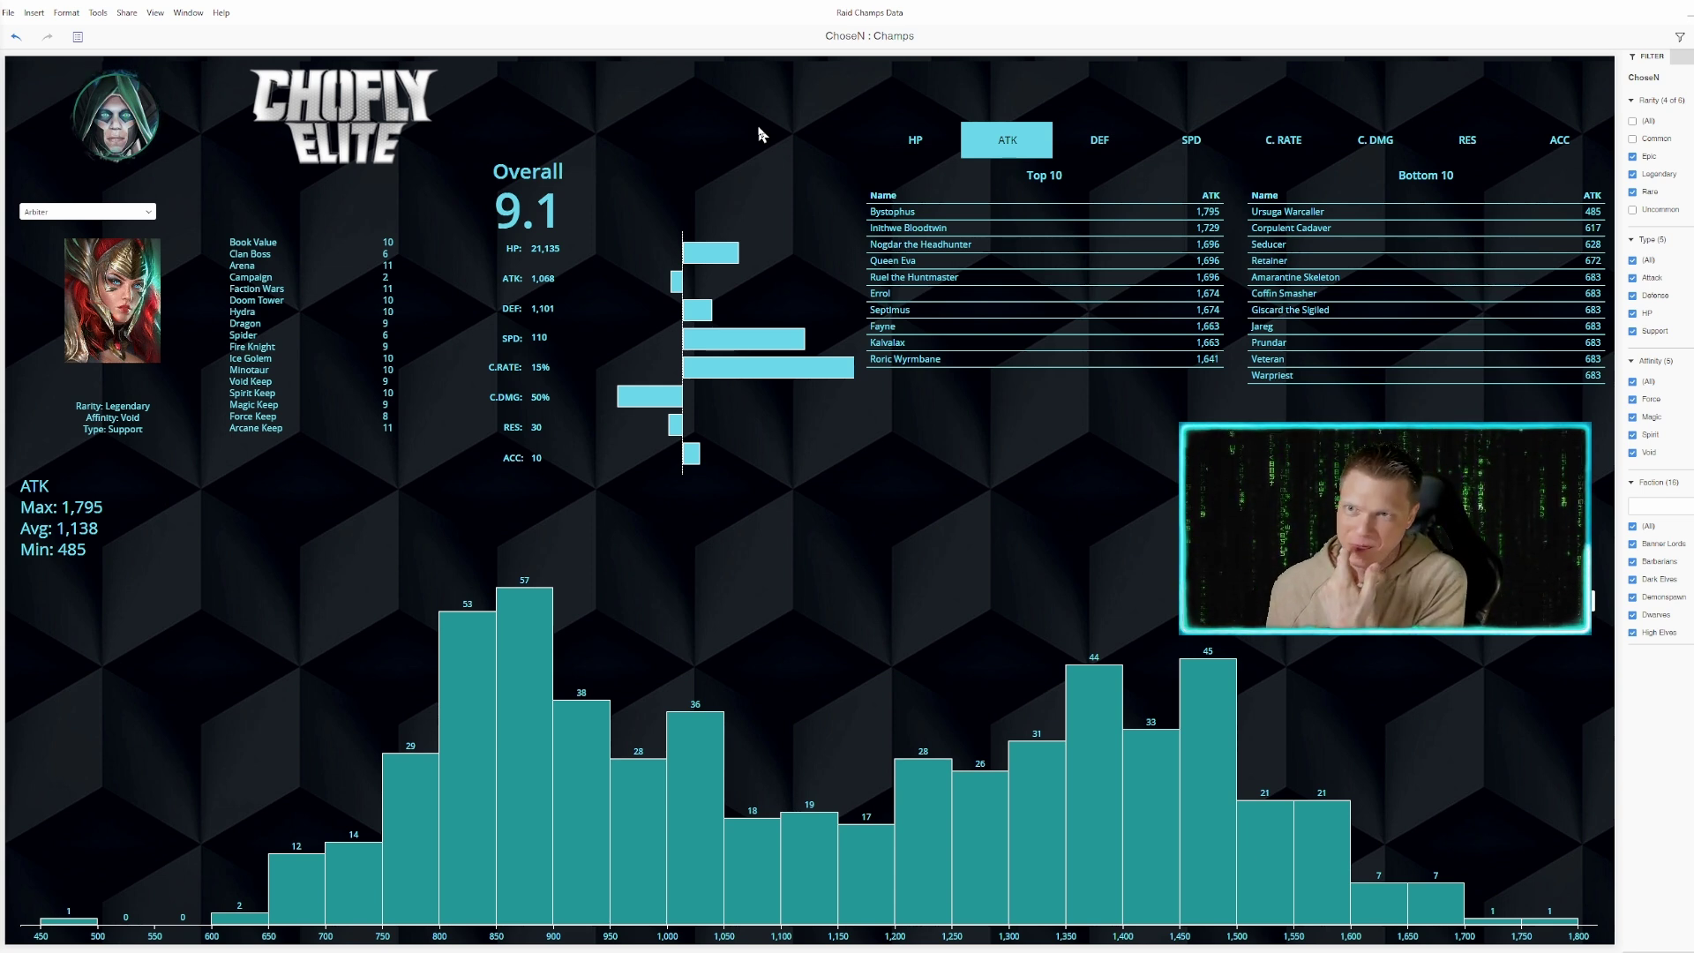
- Switch the dashboard back to the SPD distribution
click(1191, 142)
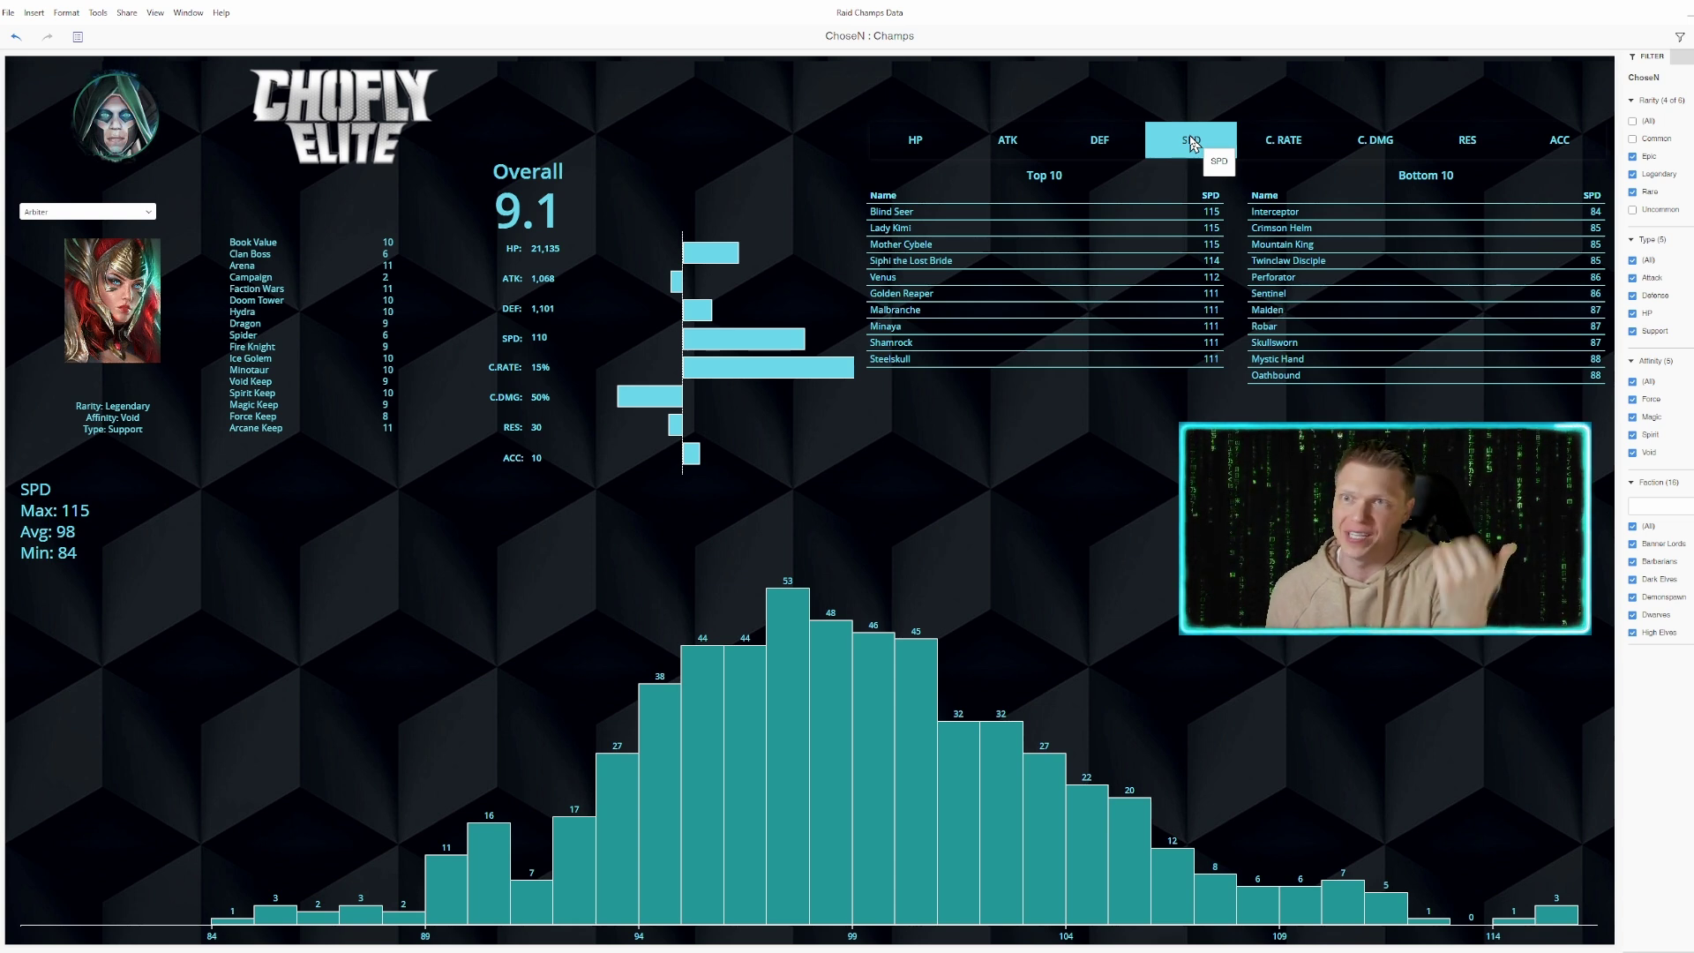